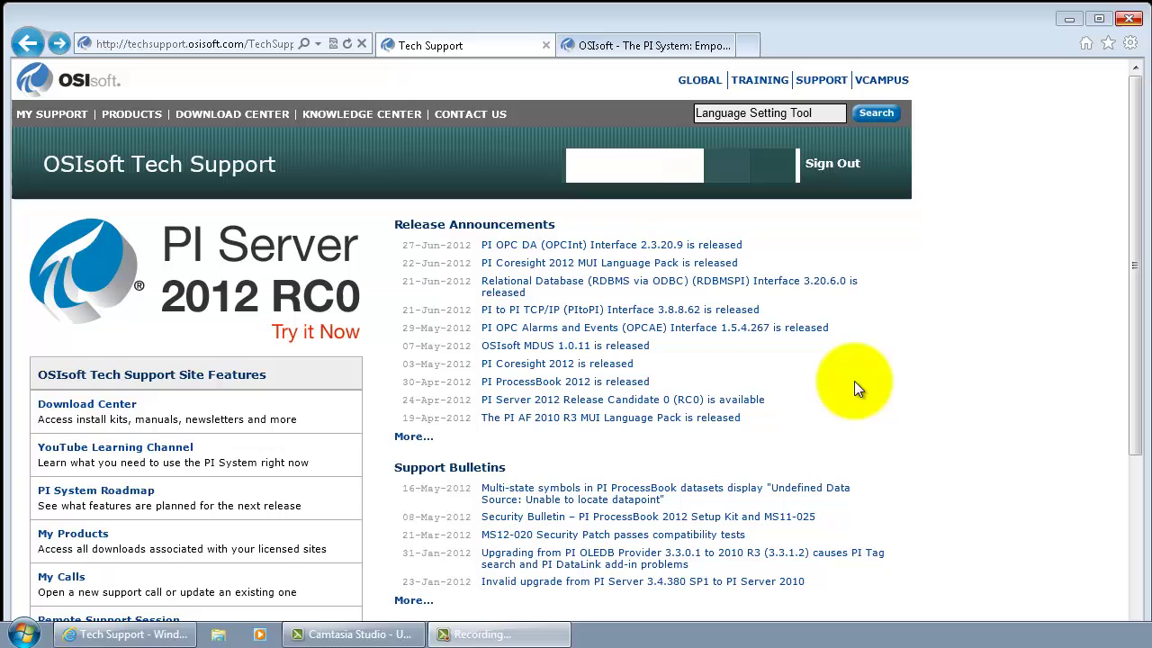
# Minimize the browser and go to Control Panel's Clock, Language, and Region category
pyautogui.moveTo(213, 108)
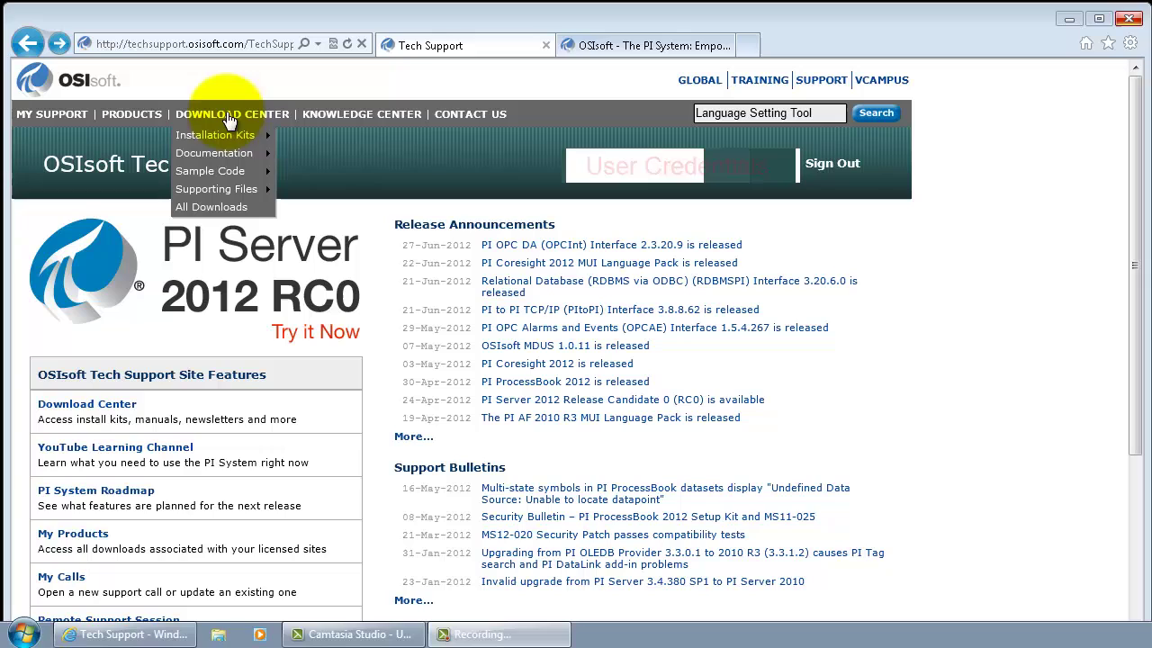
pyautogui.moveTo(225, 146)
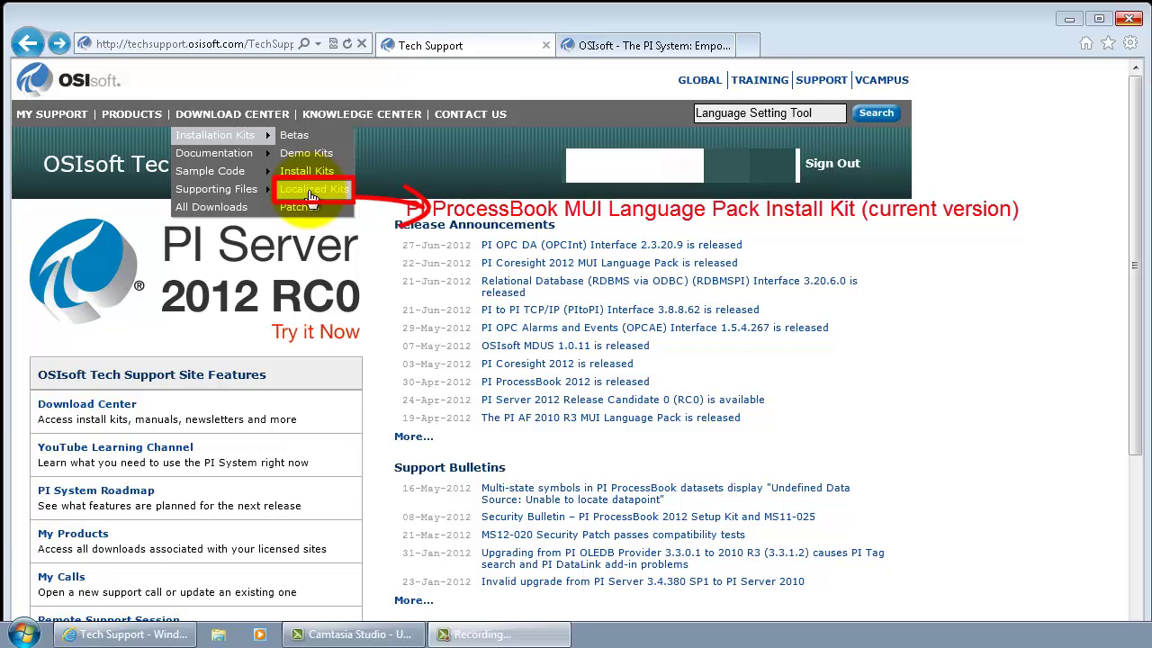
pyautogui.click(1062, 22)
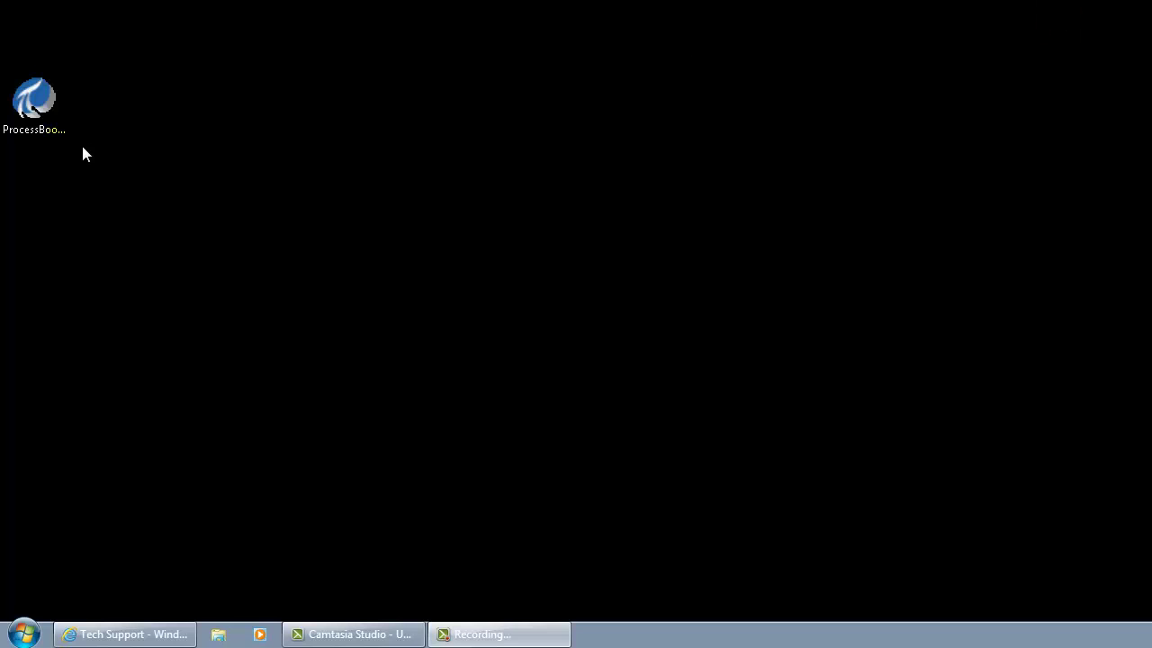
pyautogui.click(27, 117)
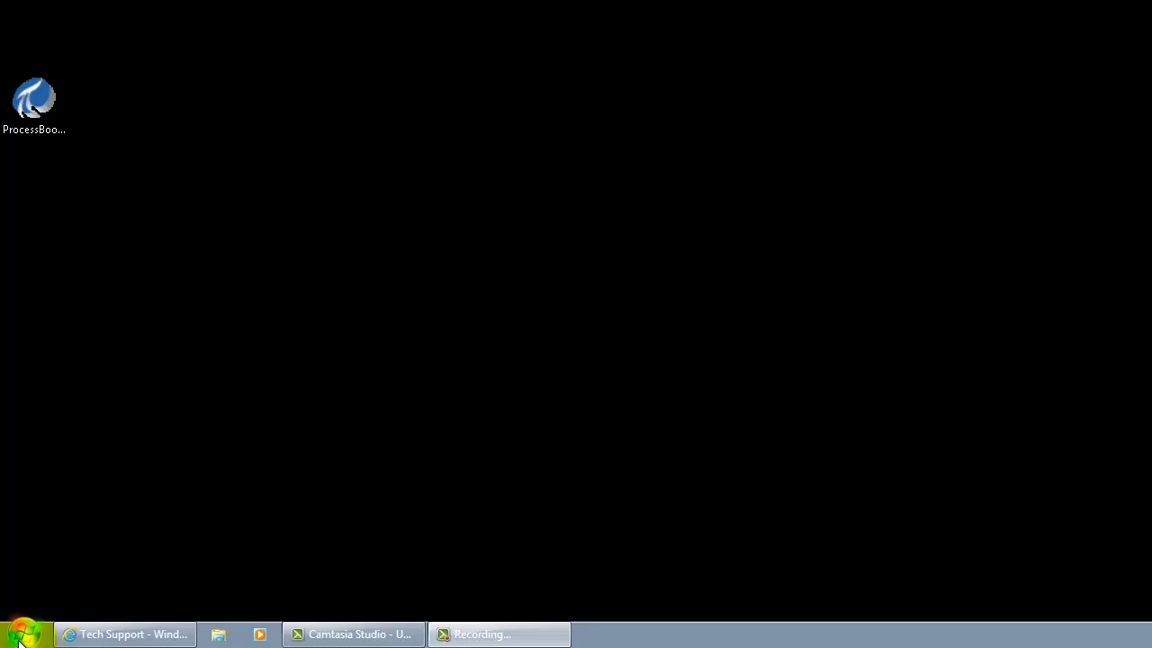
pyautogui.click(20, 639)
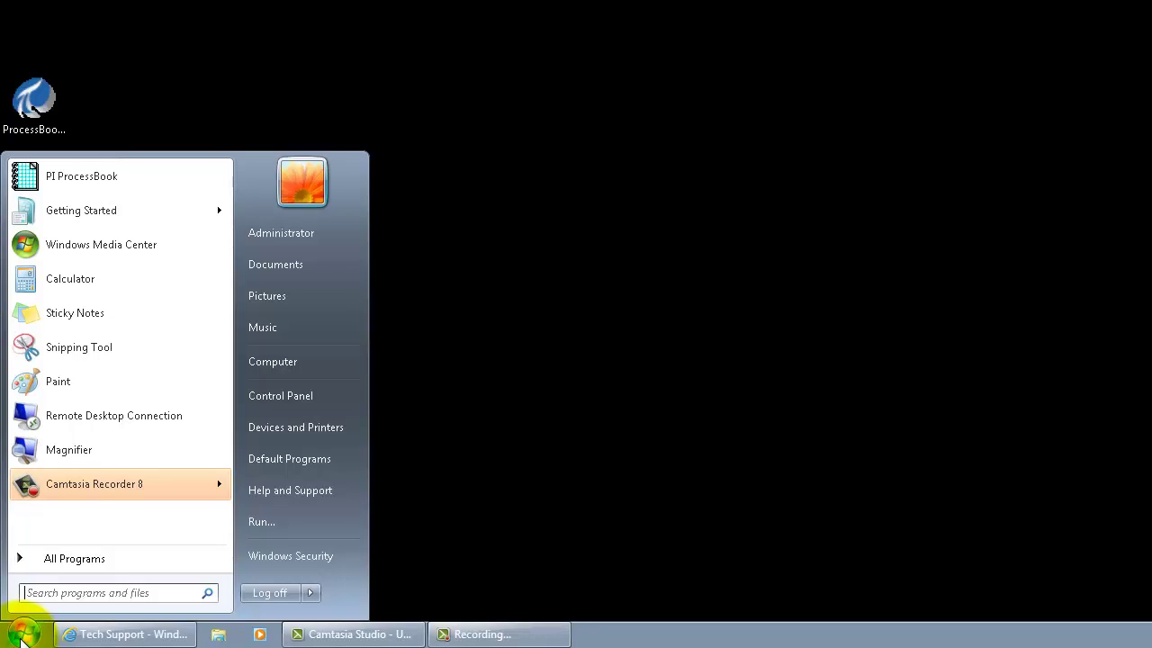
pyautogui.click(297, 401)
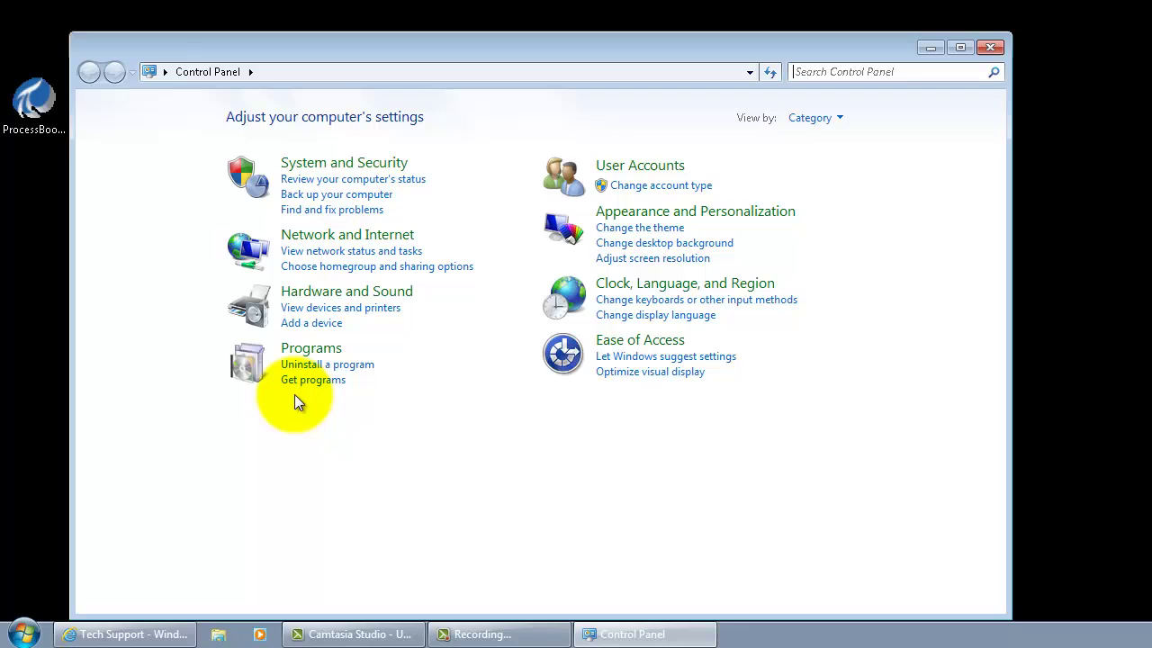
pyautogui.click(692, 285)
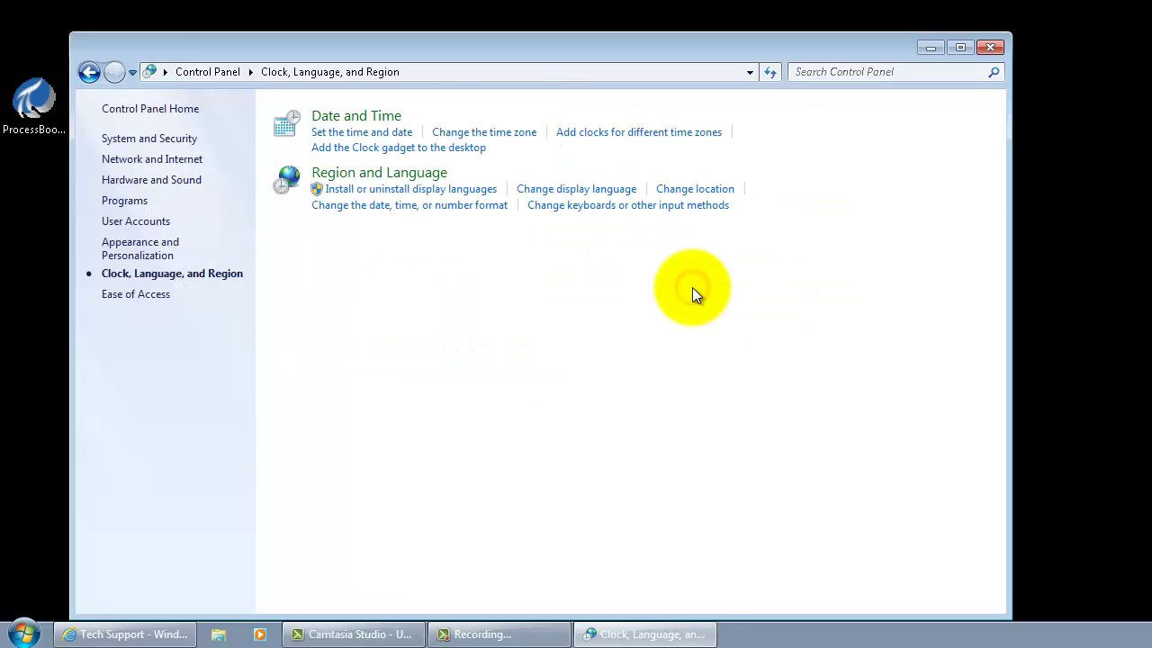
pyautogui.click(369, 174)
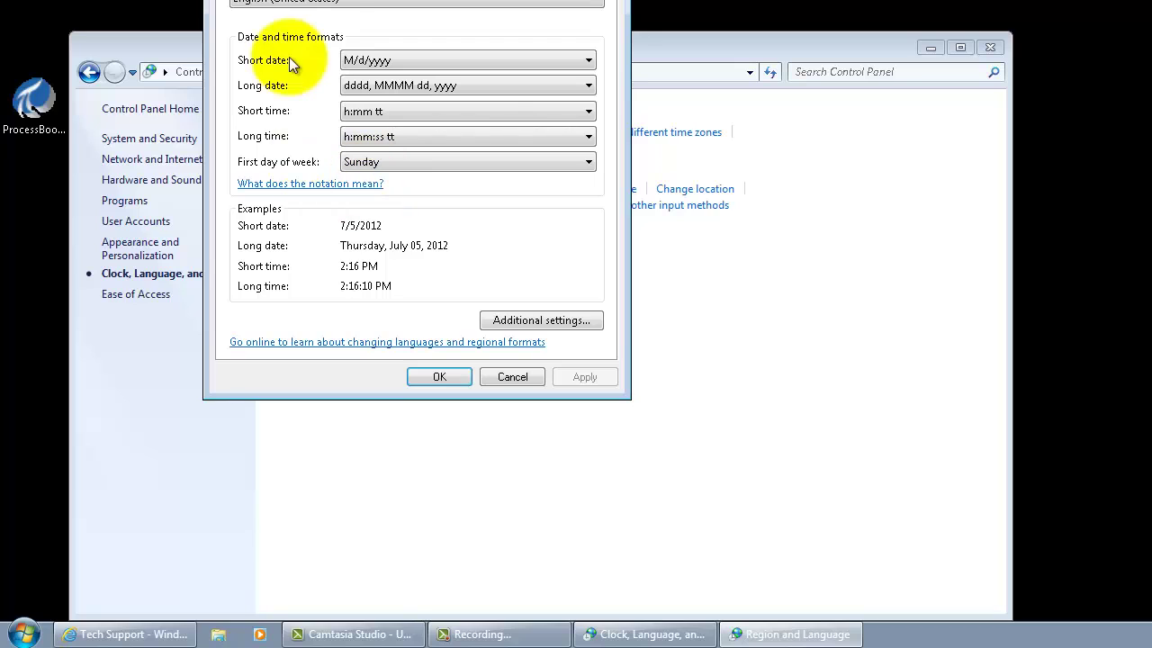
pyautogui.moveTo(359, 0); pyautogui.dragTo(461, 119)
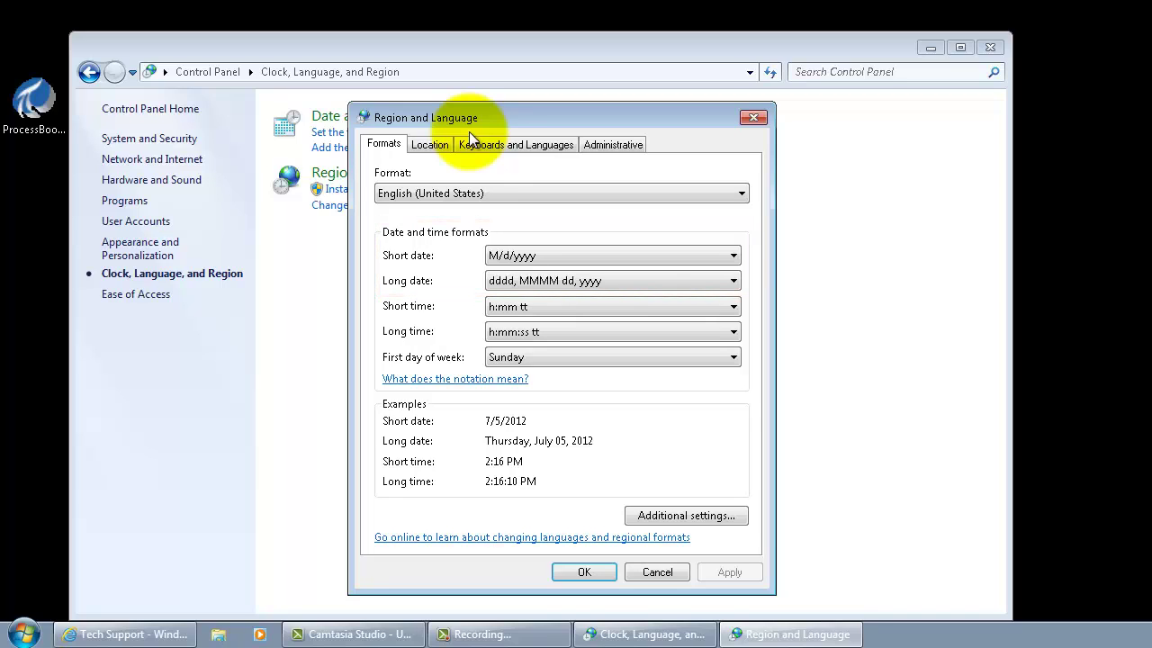
pyautogui.moveTo(437, 118); pyautogui.dragTo(405, 100)
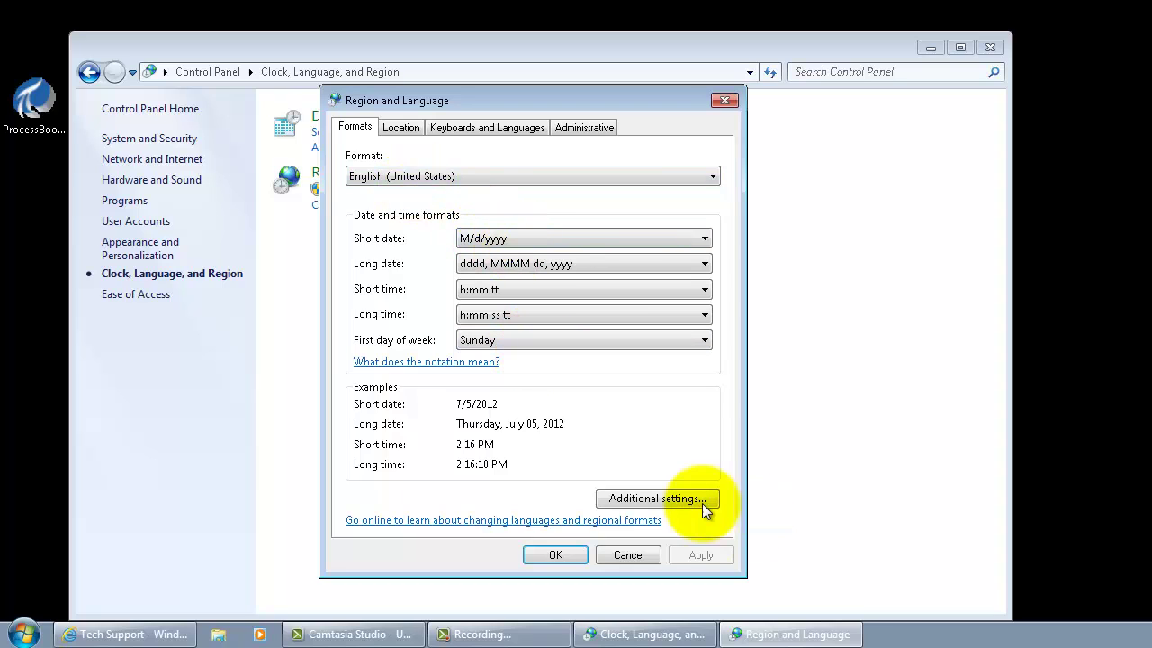
pyautogui.click(658, 498)
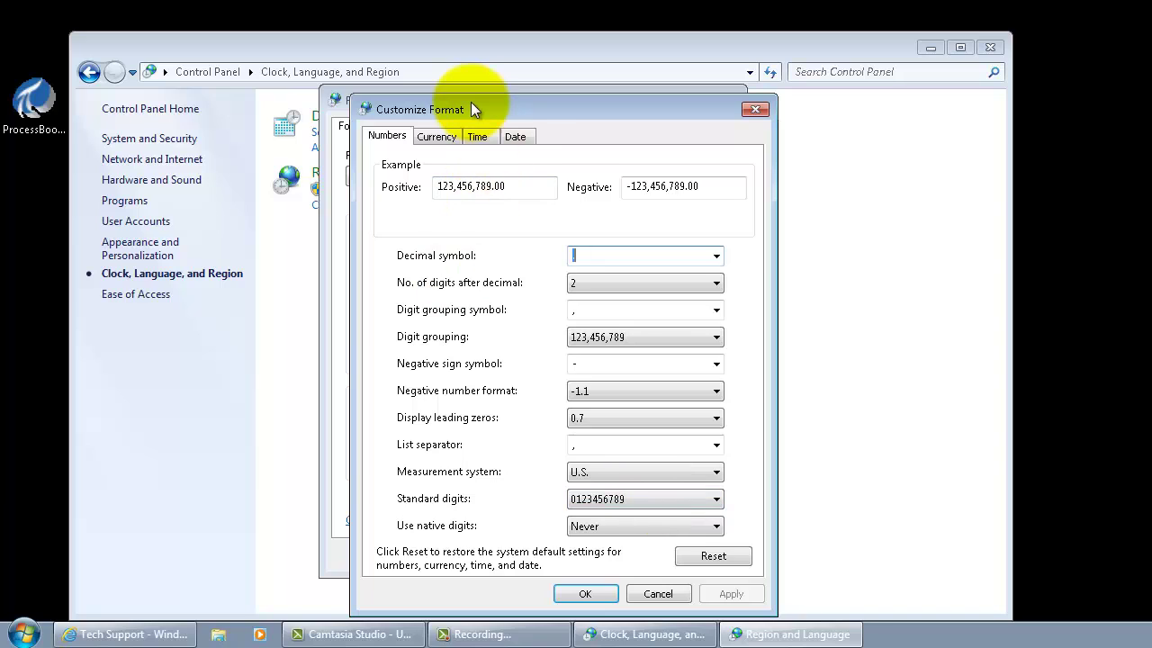
pyautogui.moveTo(471, 103); pyautogui.dragTo(412, 97)
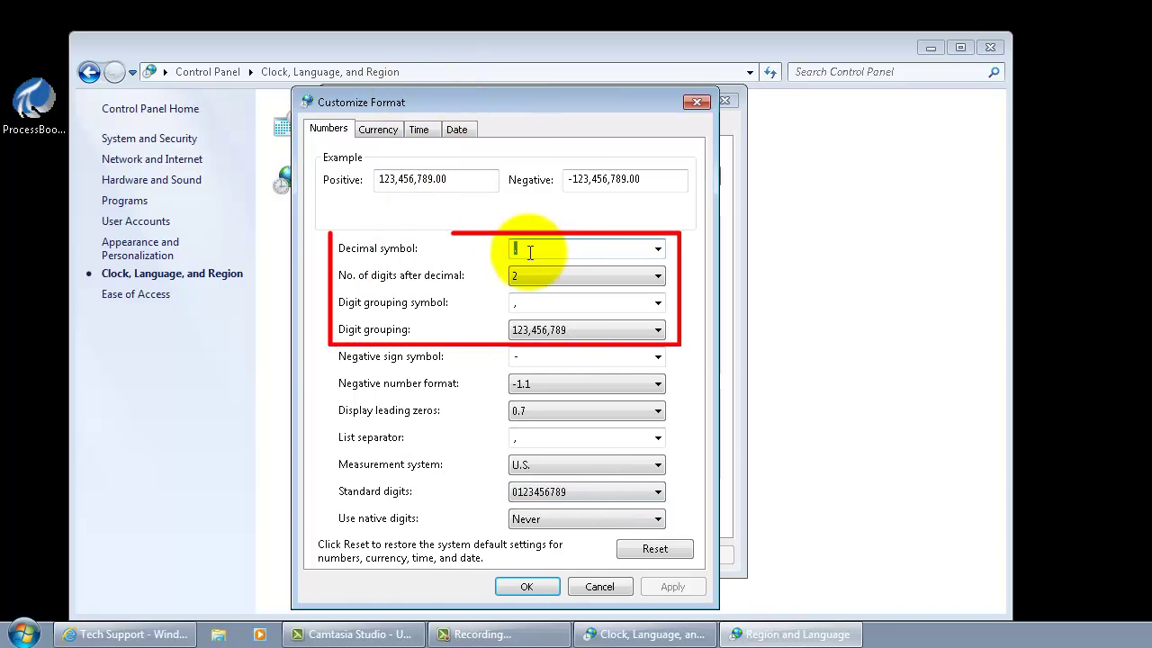
pyautogui.click(525, 249)
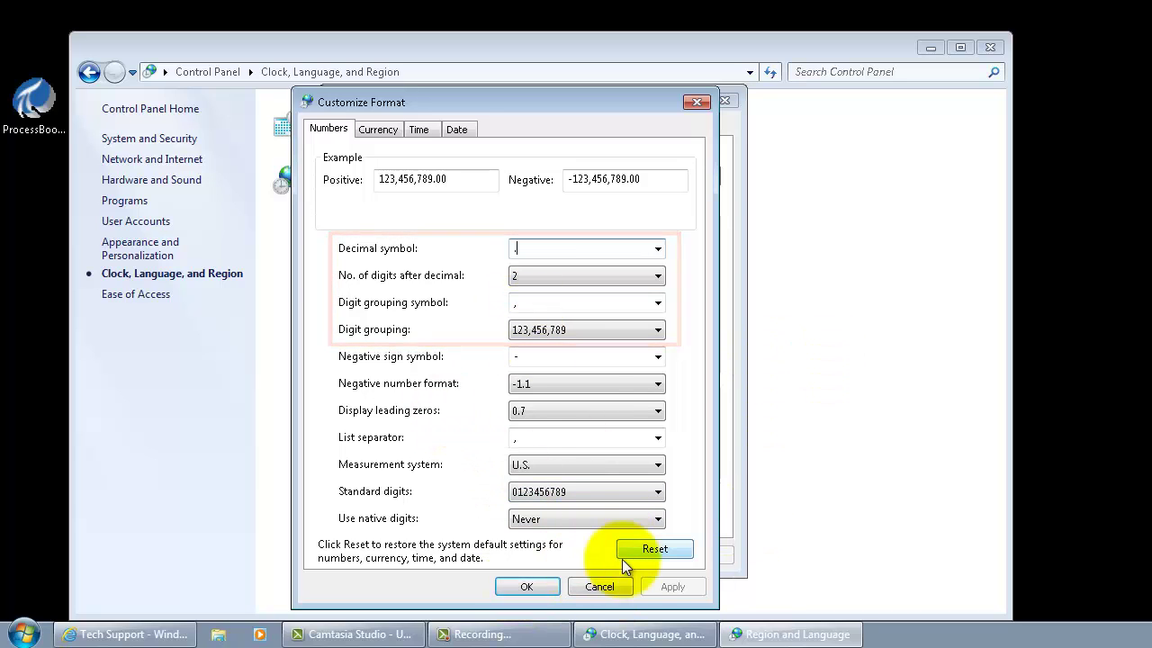
pyautogui.click(525, 585)
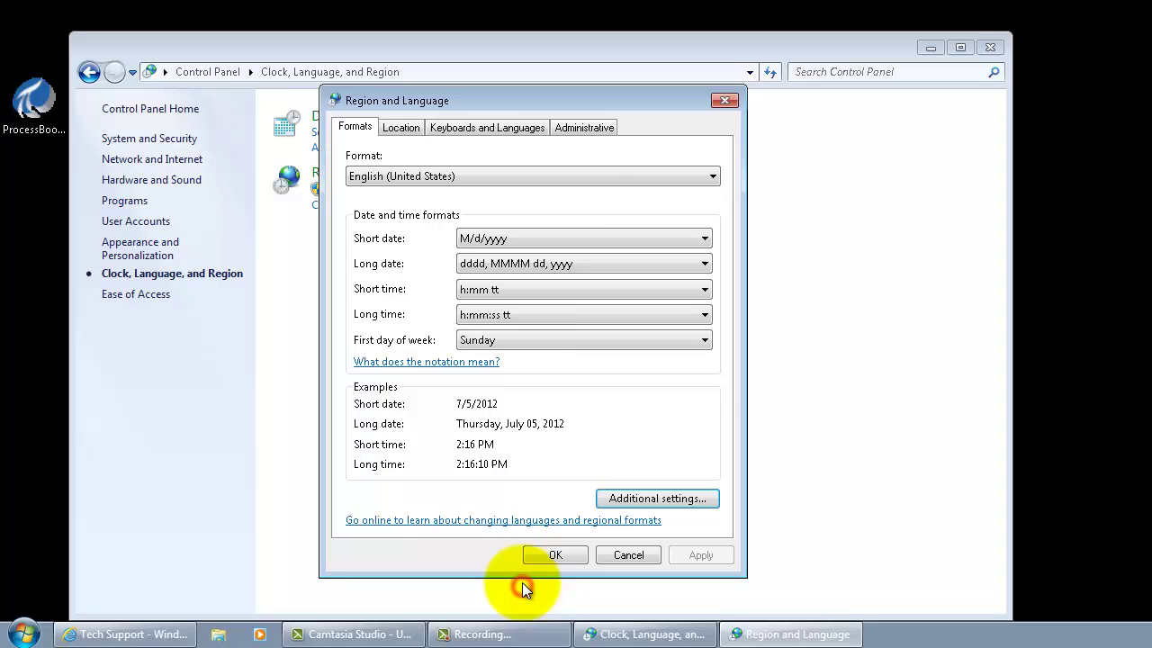
# Check the Administrative and Keyboards and Languages settings show English as display language, then close with OK
pyautogui.click(578, 127)
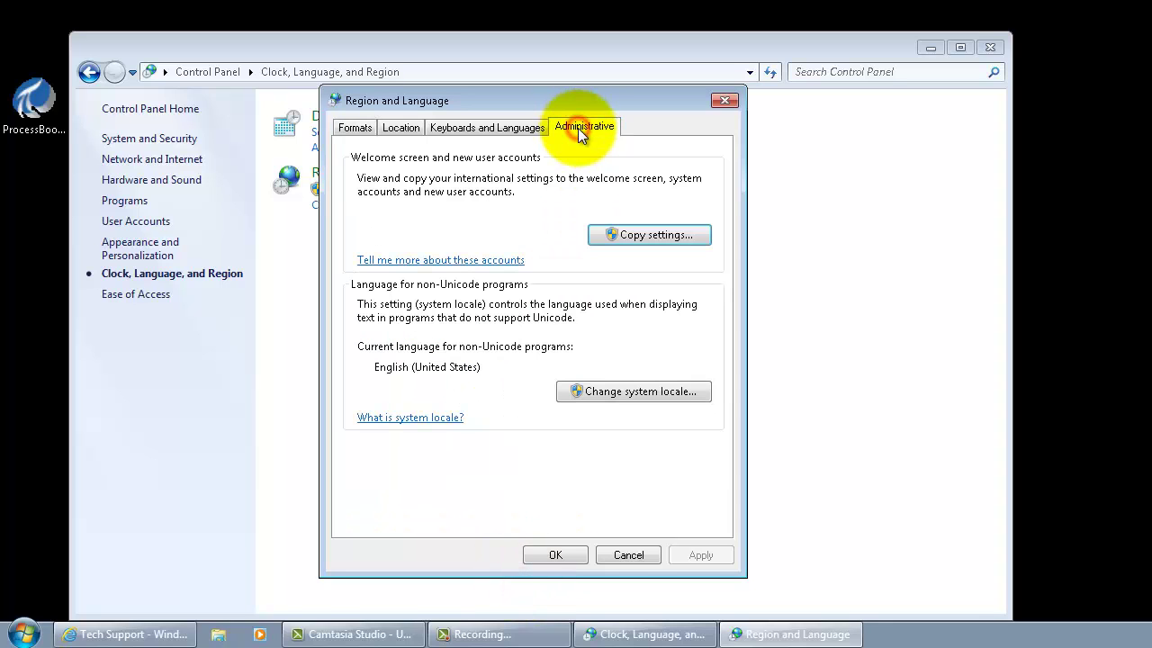
pyautogui.click(468, 127)
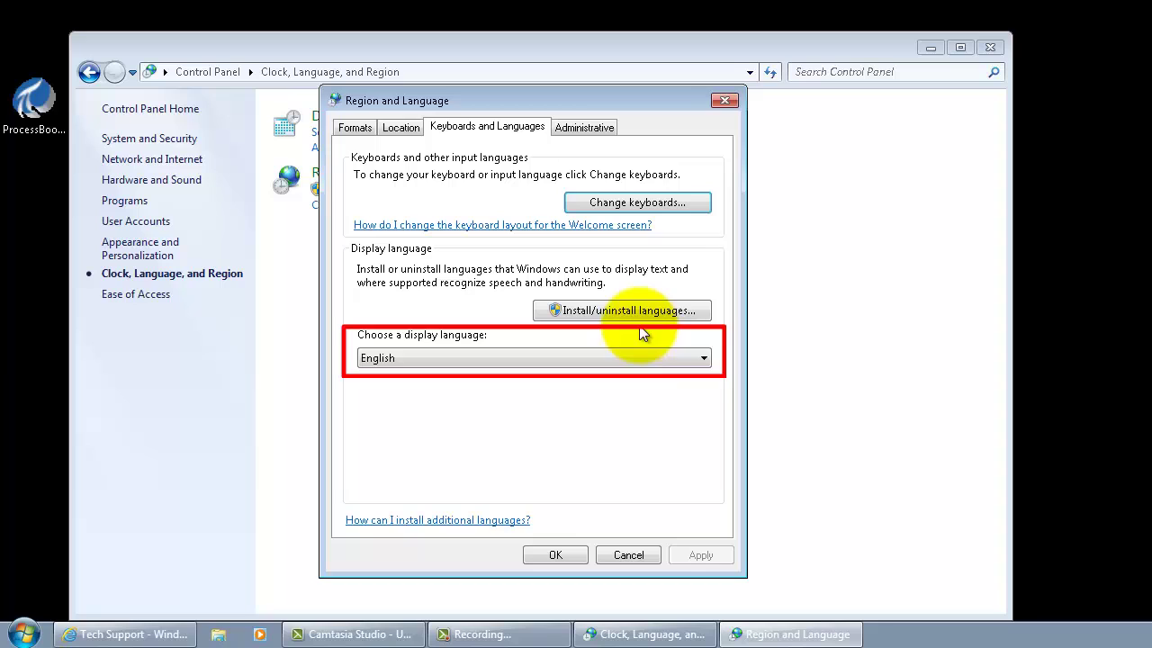
pyautogui.click(566, 551)
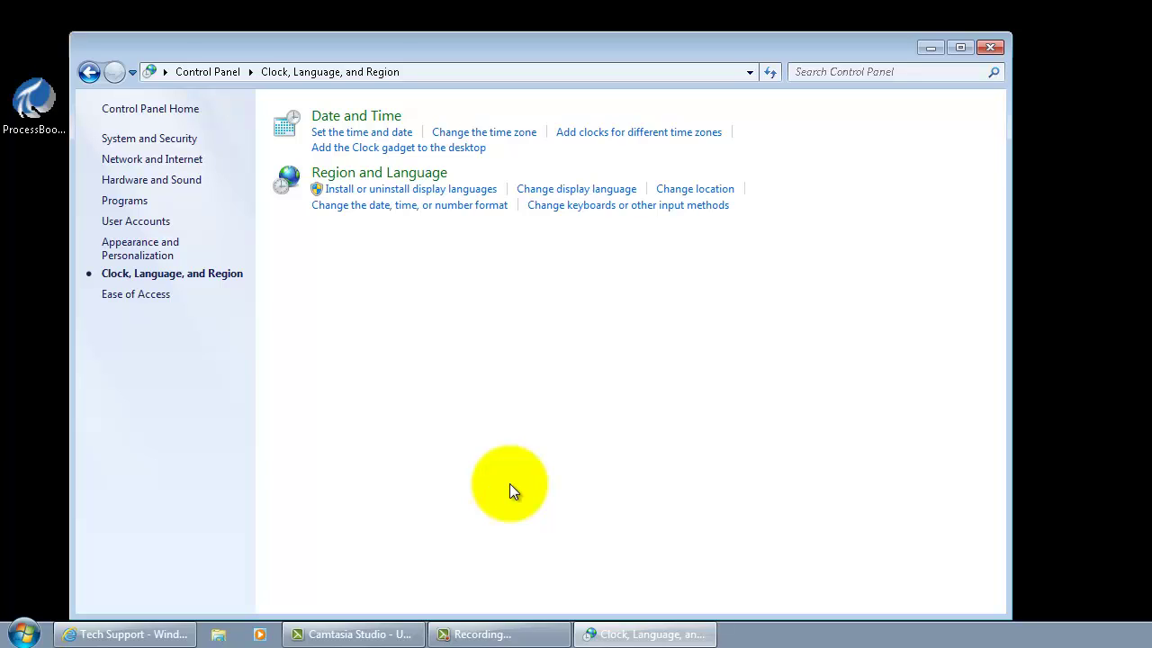
# Minimize Control Panel and accept the ProcessBook MUI Language Pack self-extractor prompt
pyautogui.click(930, 48)
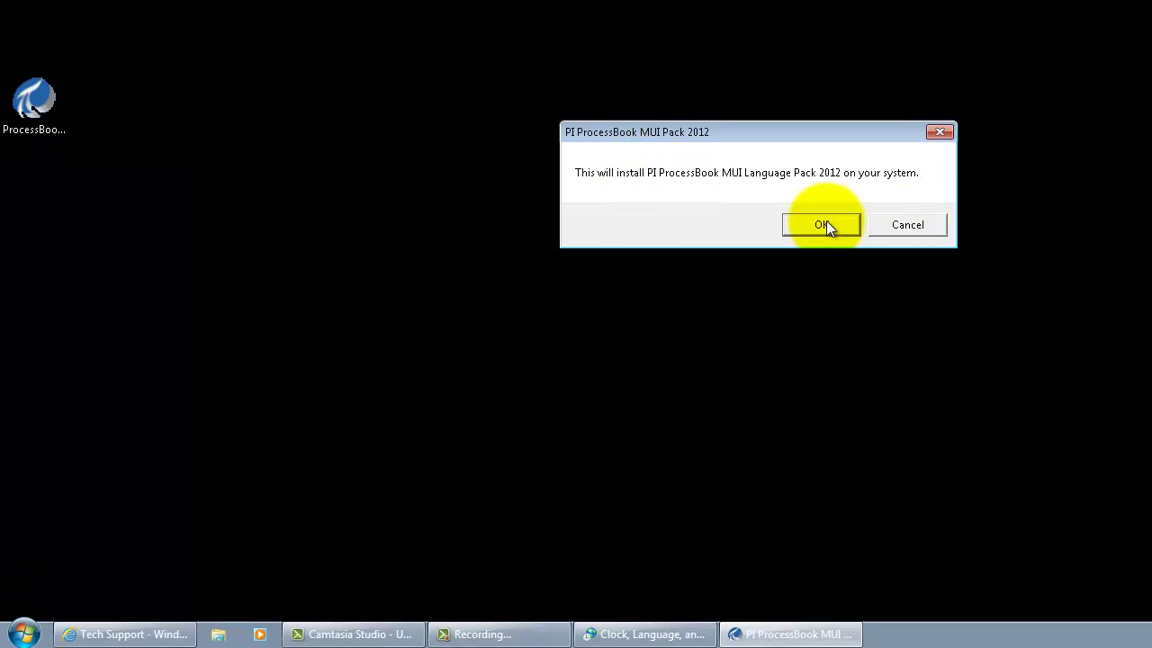
pyautogui.click(805, 228)
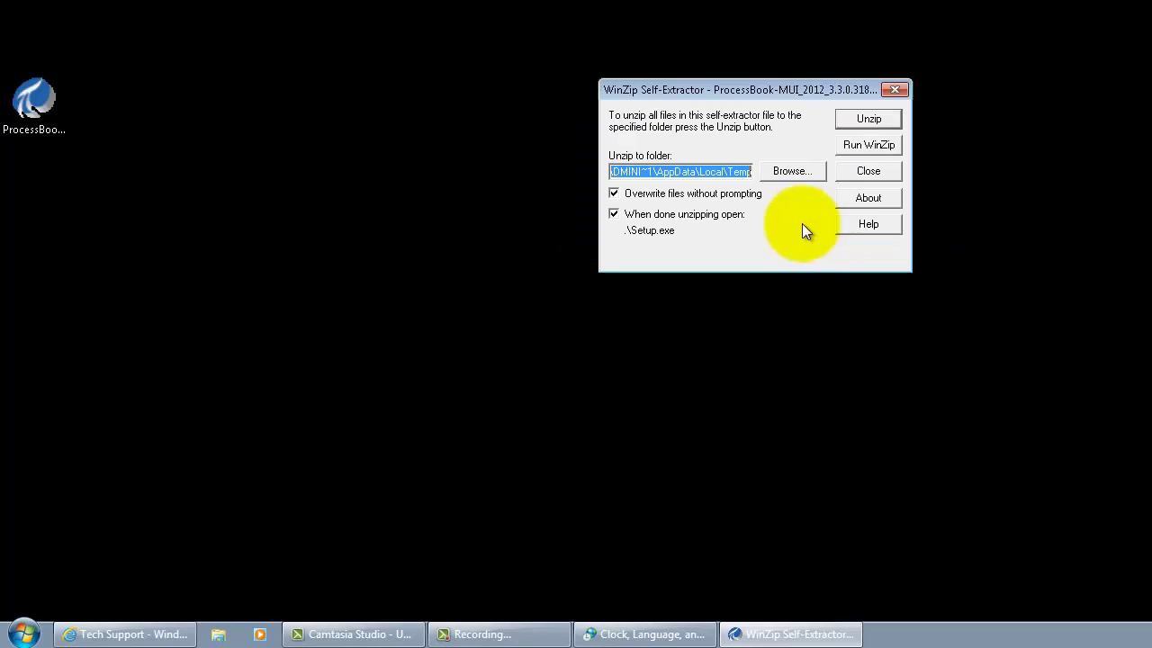
pyautogui.moveTo(765, 91); pyautogui.dragTo(419, 76)
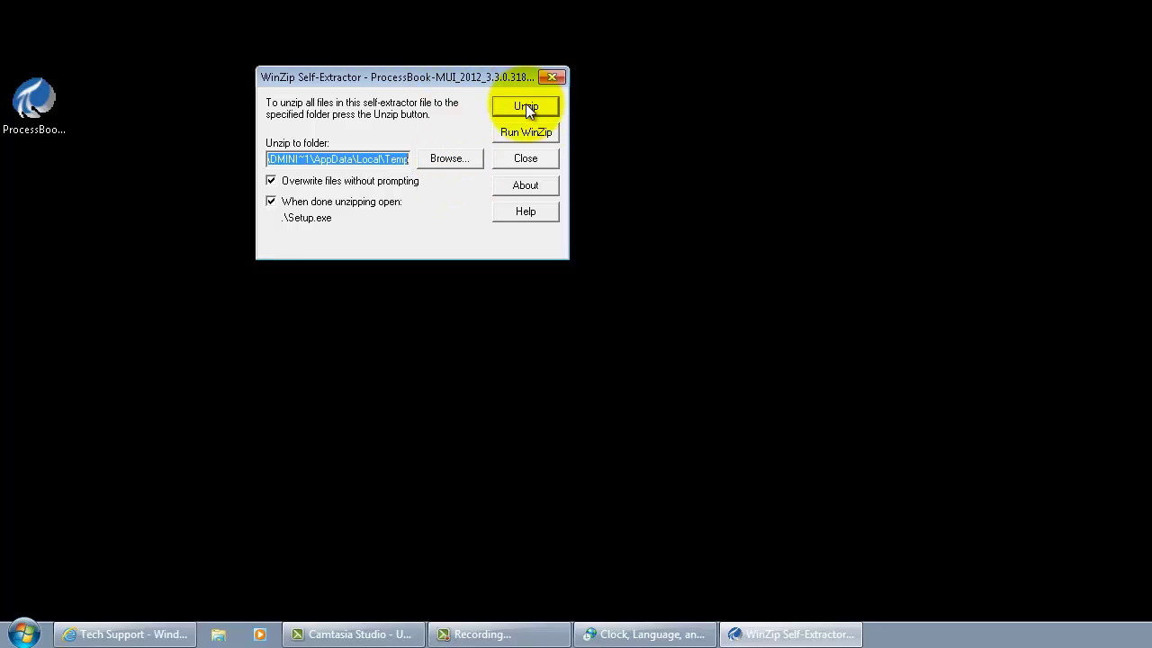
# Set the unzip folder to C:\InstallKits\PBMUI3.3 and close the self-extractor
pyautogui.click(431, 156)
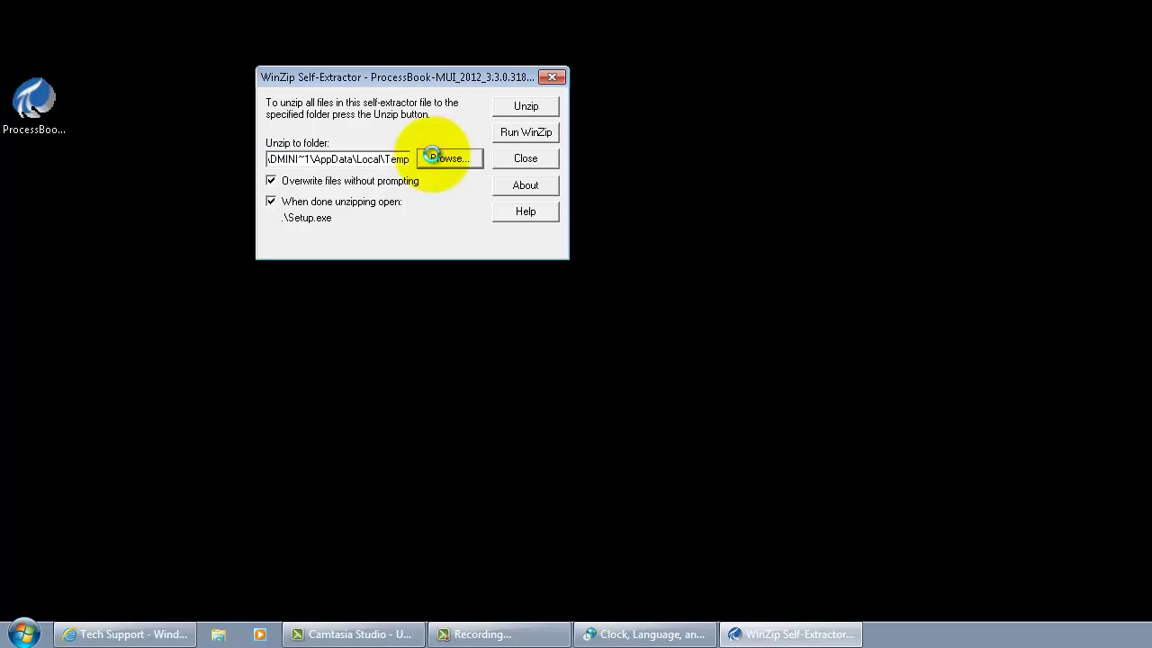
pyautogui.click(654, 117)
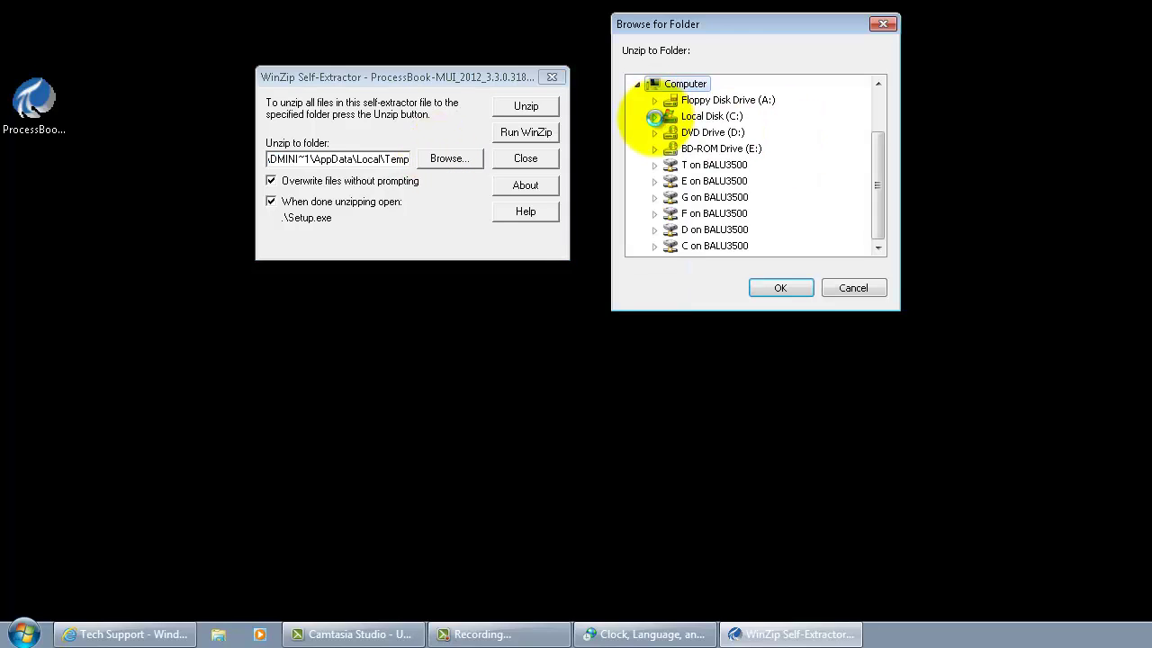
pyautogui.click(709, 134)
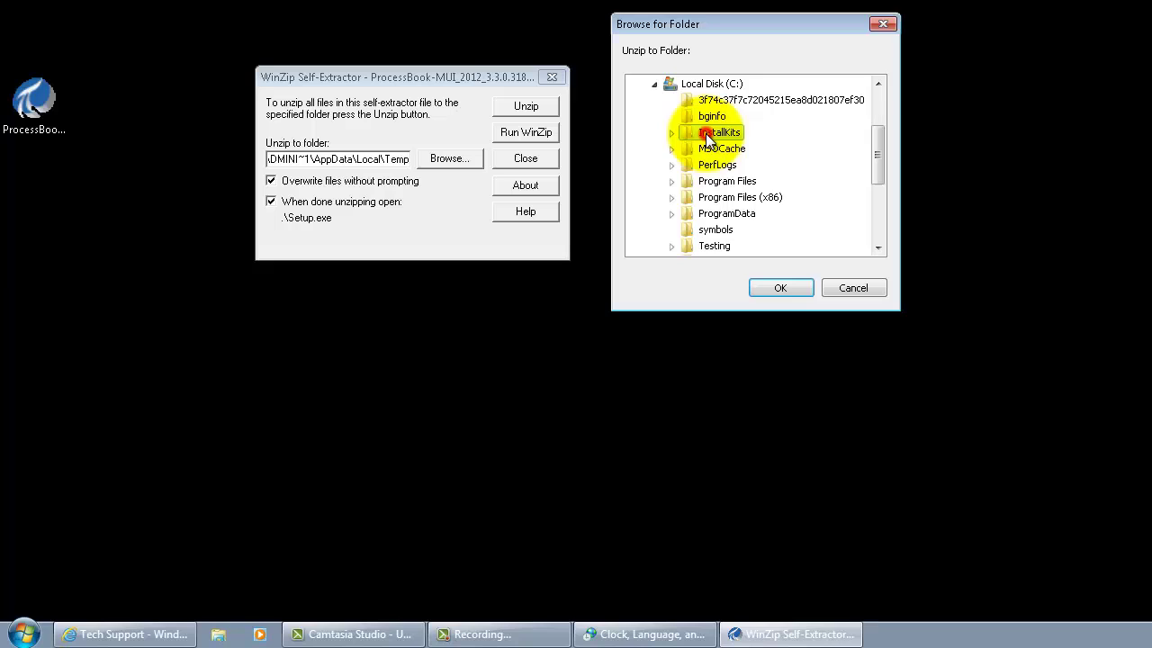
pyautogui.click(672, 132)
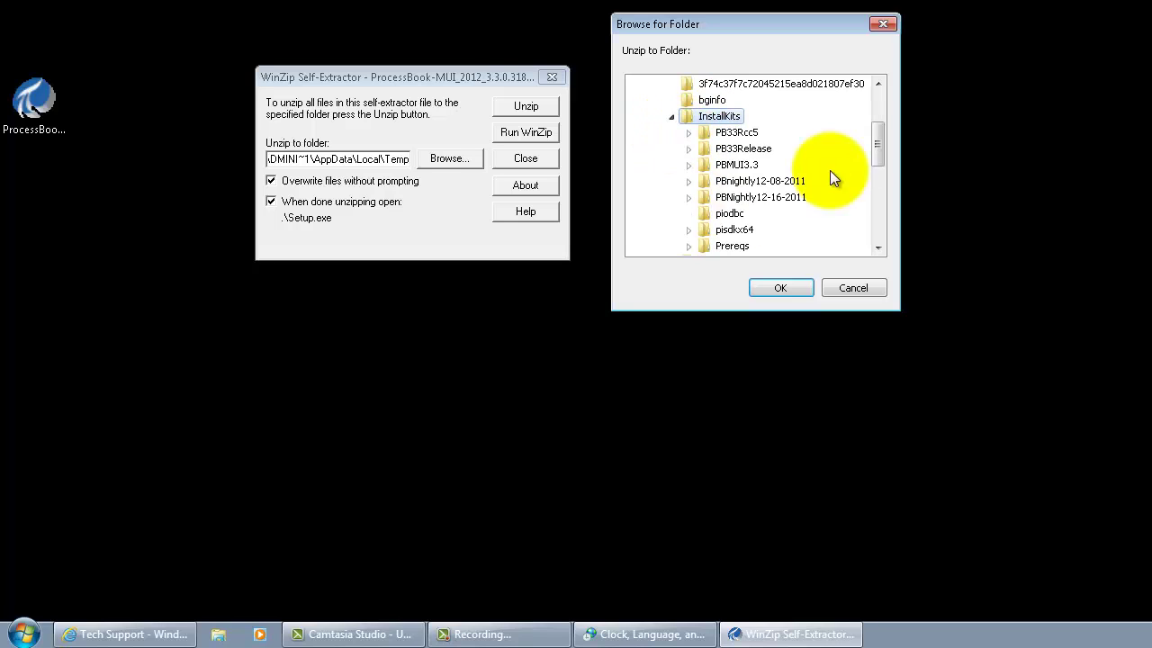
pyautogui.click(688, 166)
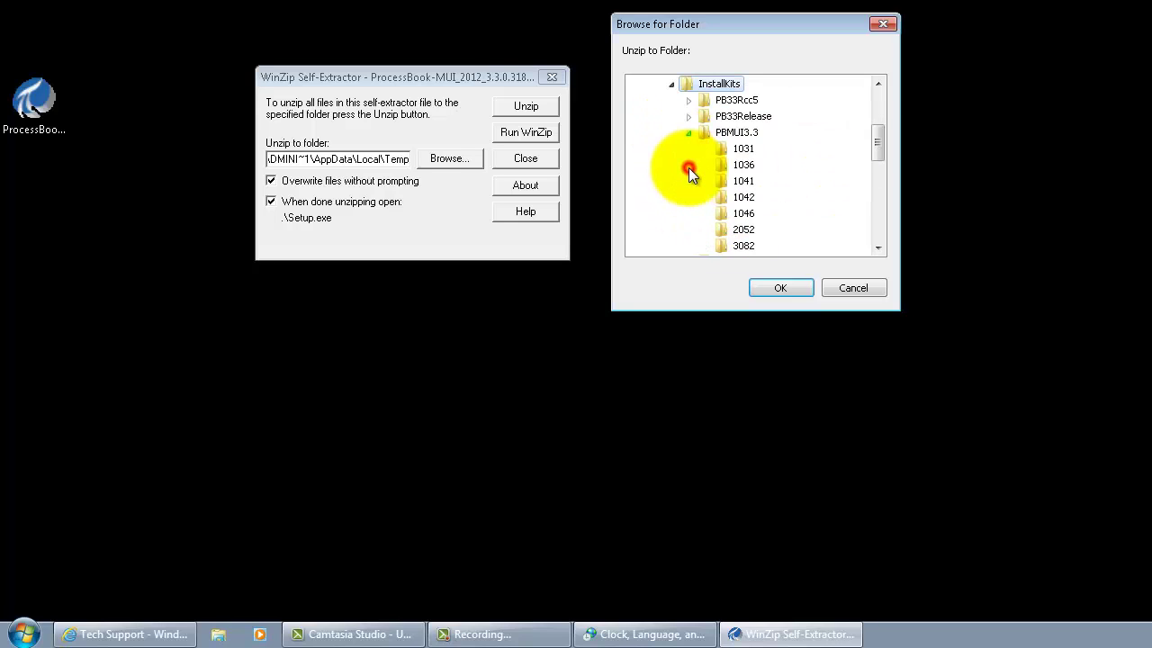
pyautogui.click(737, 132)
pyautogui.click(771, 288)
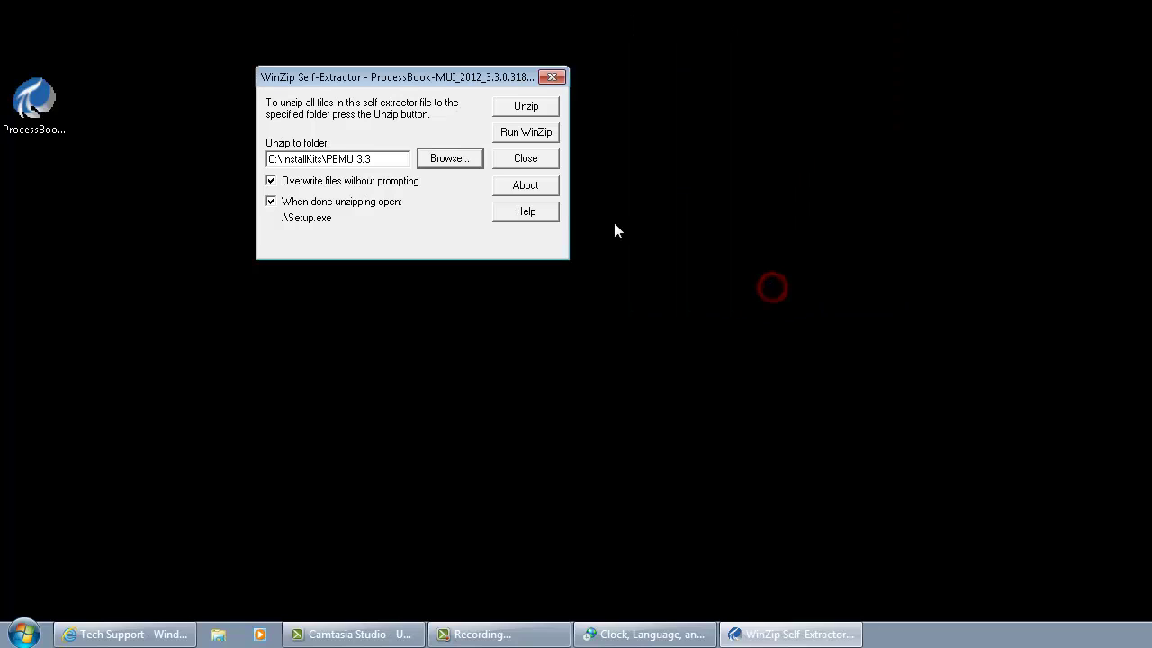
pyautogui.click(531, 159)
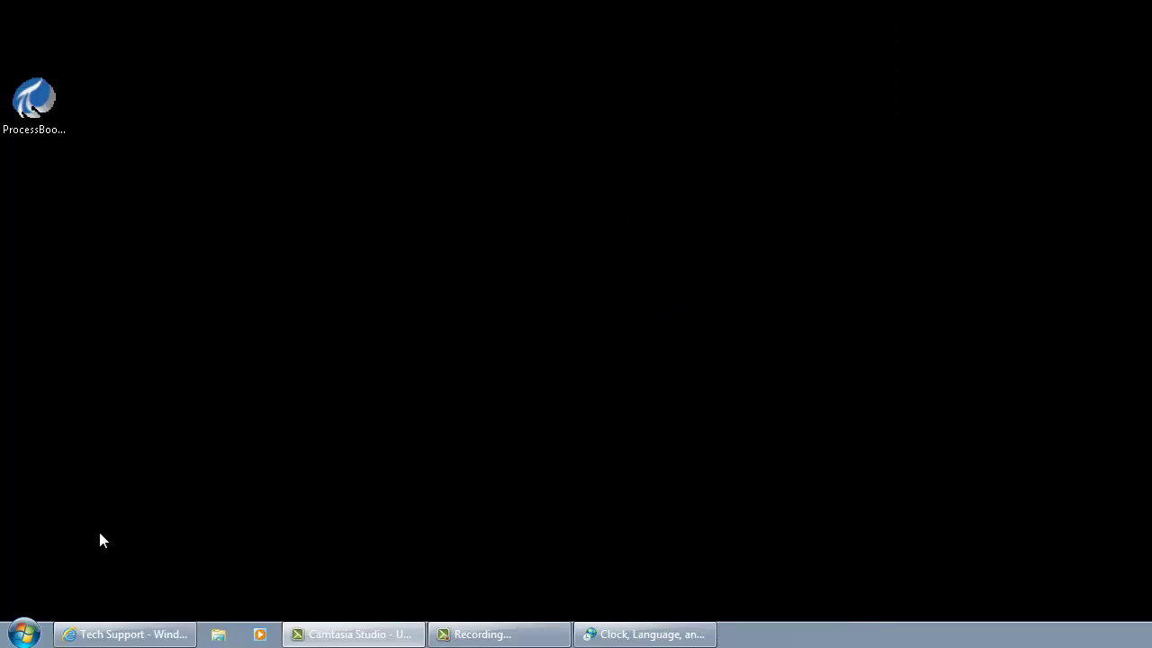
pyautogui.click(23, 633)
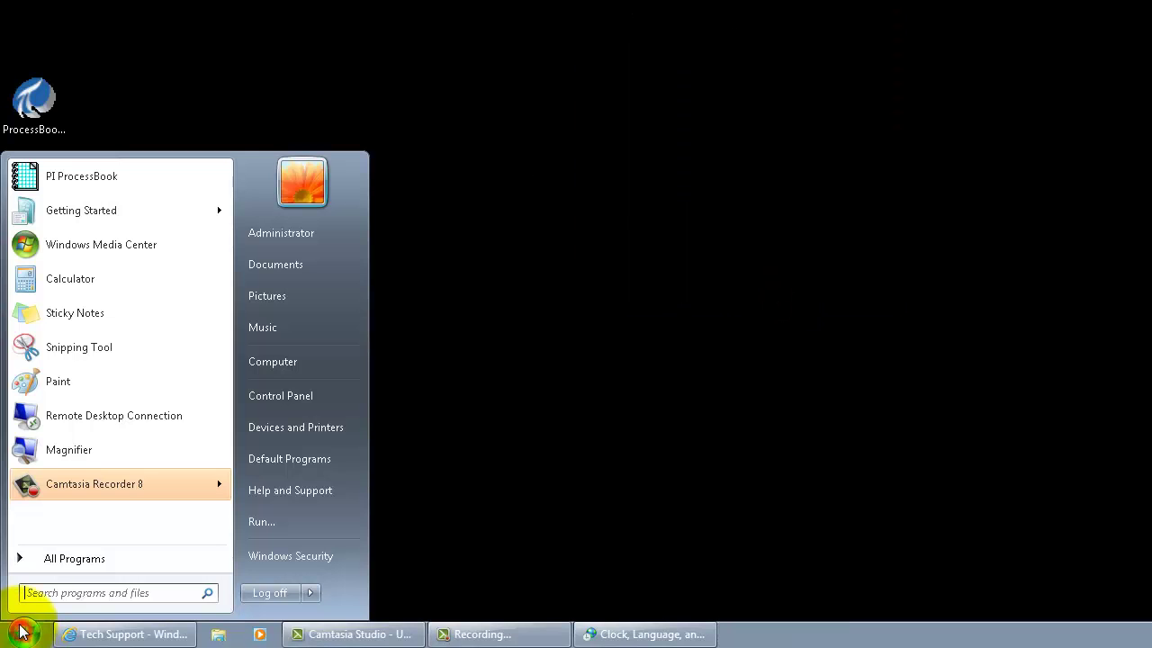
# Browse to C:\InstallKits\PBMUI3.3 in Explorer, enlarge the window and select setup.exe
pyautogui.click(290, 367)
pyautogui.click(331, 182)
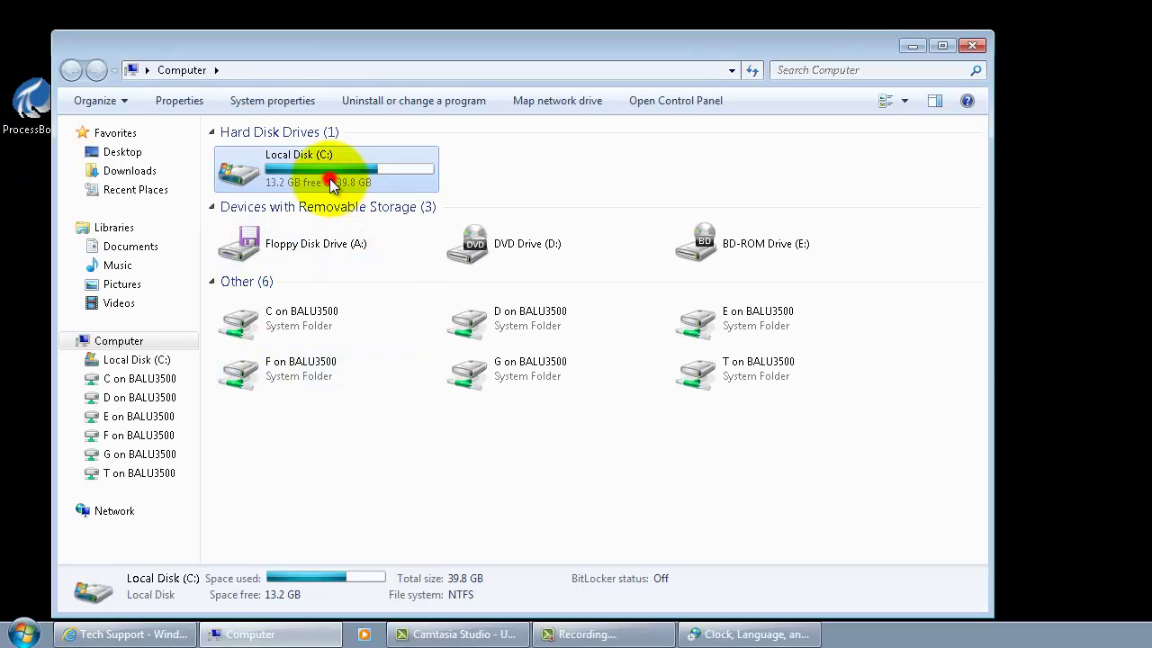
pyautogui.doubleClick(329, 180)
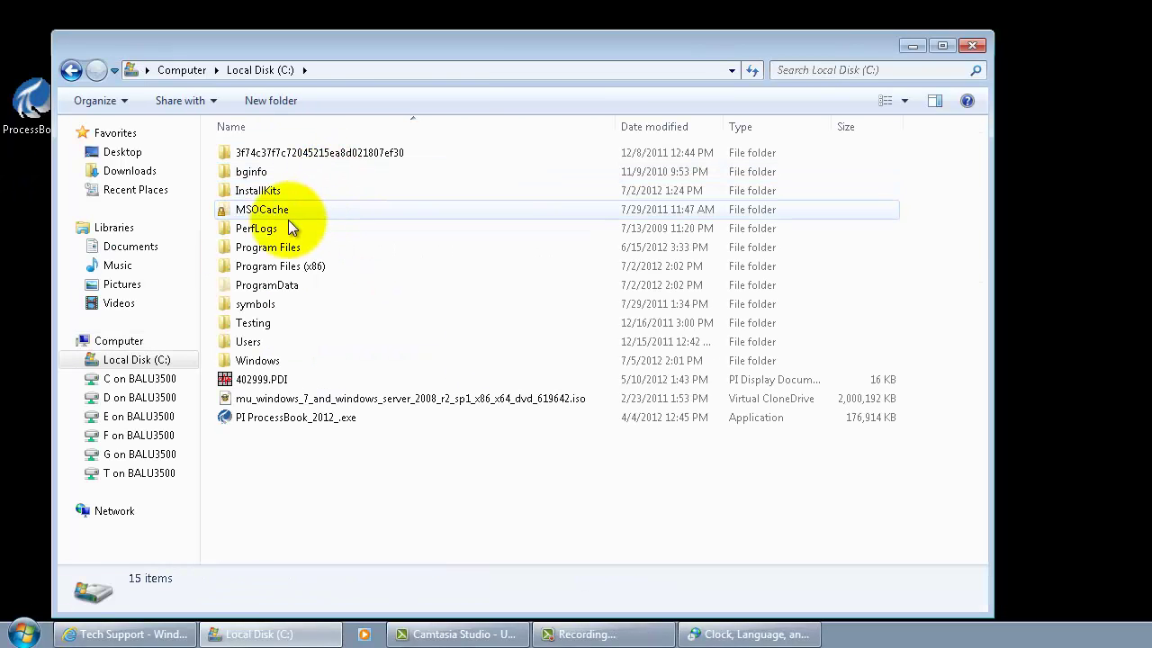
pyautogui.doubleClick(256, 191)
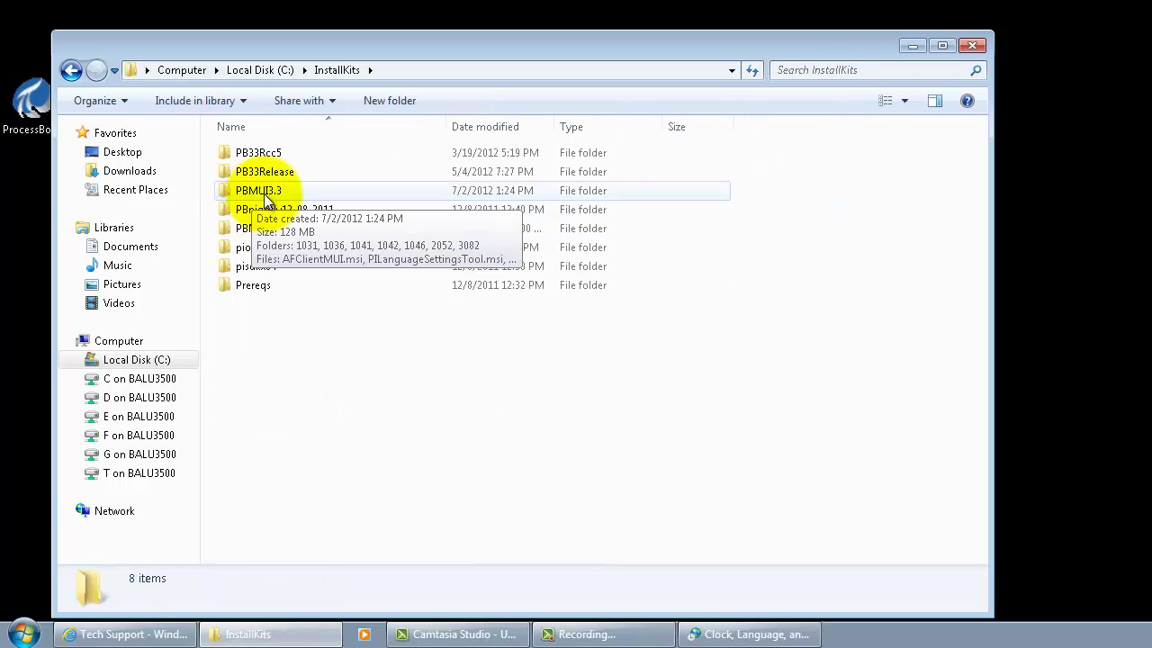
pyautogui.doubleClick(263, 192)
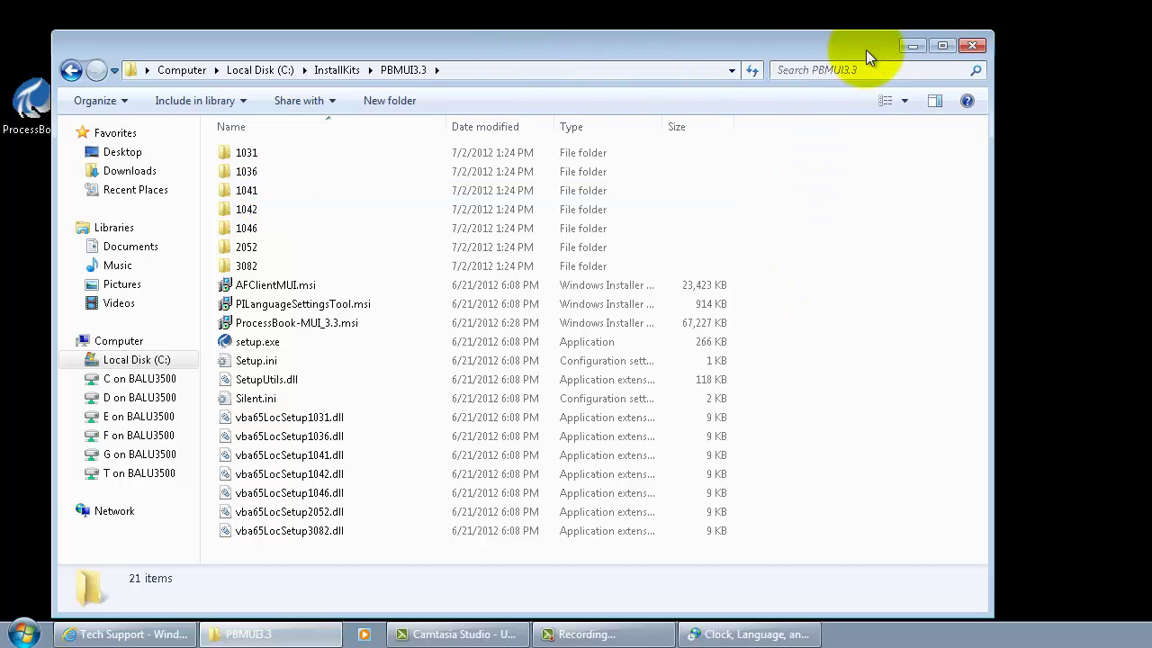
pyautogui.click(937, 47)
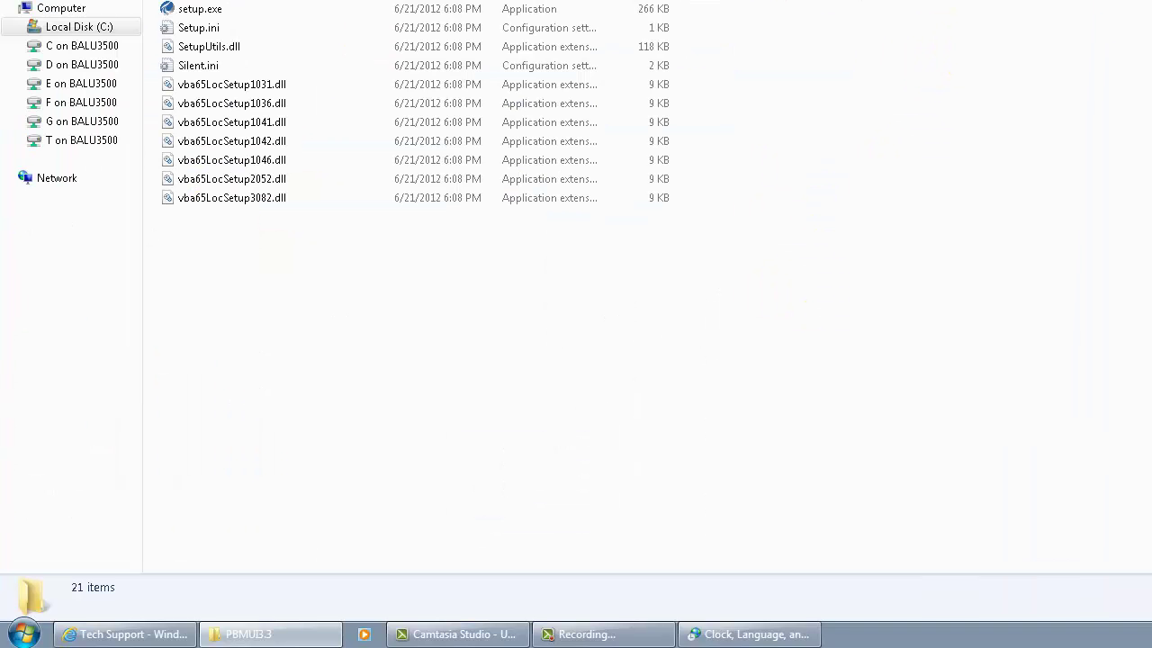
pyautogui.press('super+Down')
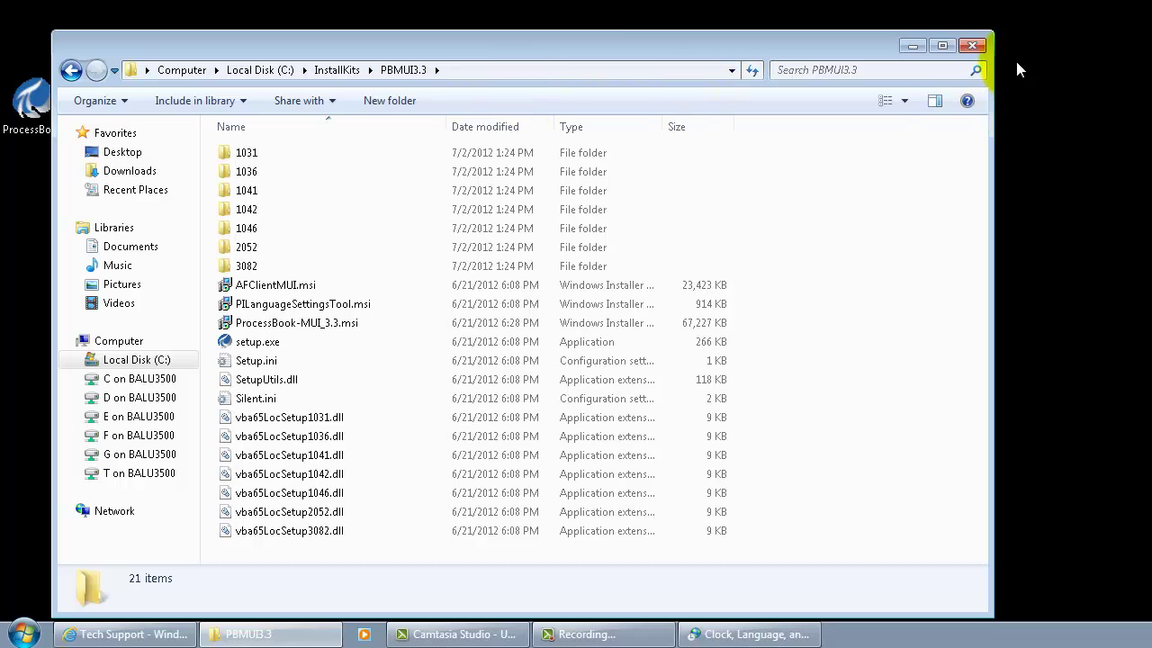
pyautogui.moveTo(995, 33); pyautogui.dragTo(1076, 9)
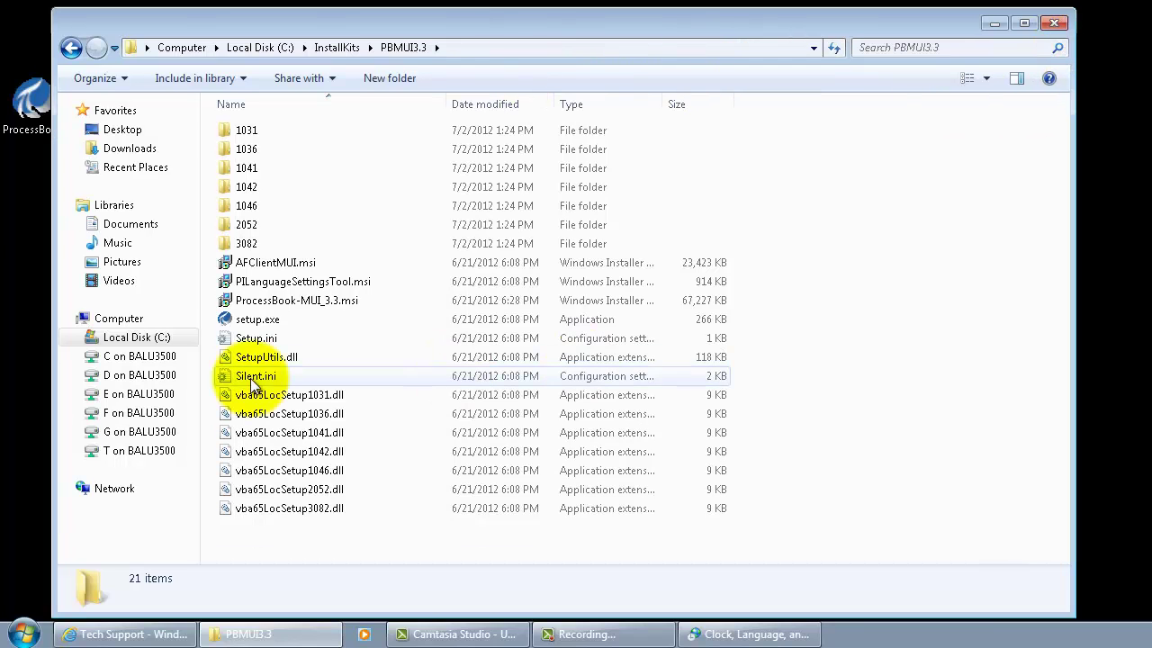
pyautogui.click(254, 324)
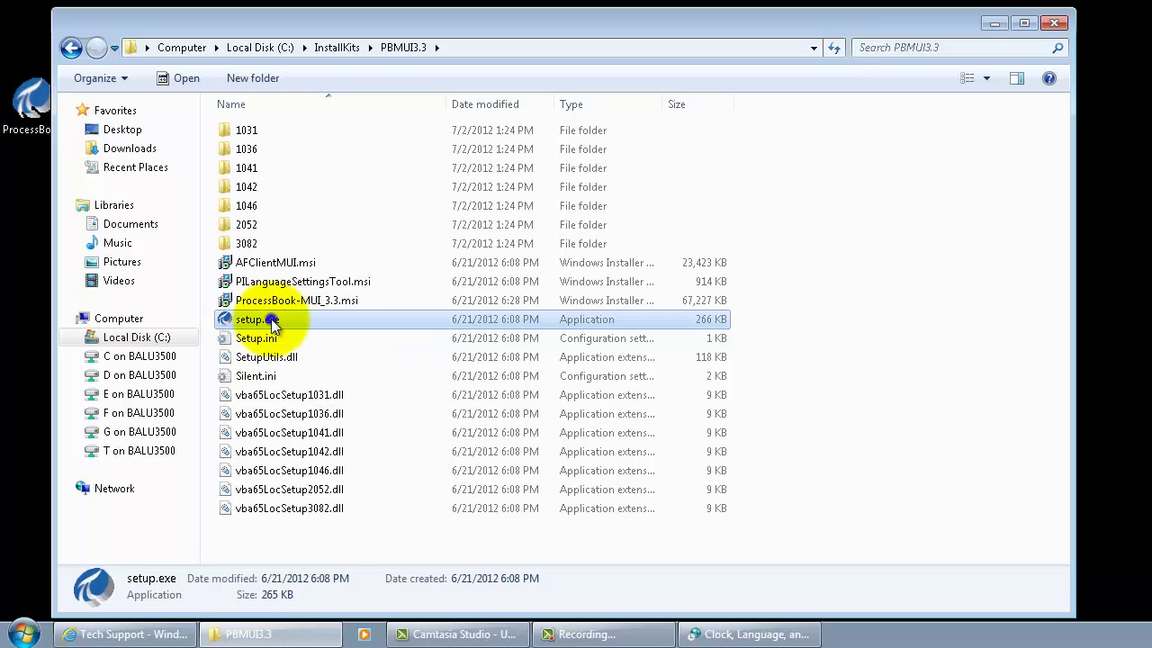
# Run setup.exe as administrator and accept the listed modules, including PI Language Settings Tool 2010
pyautogui.rightClick(273, 325)
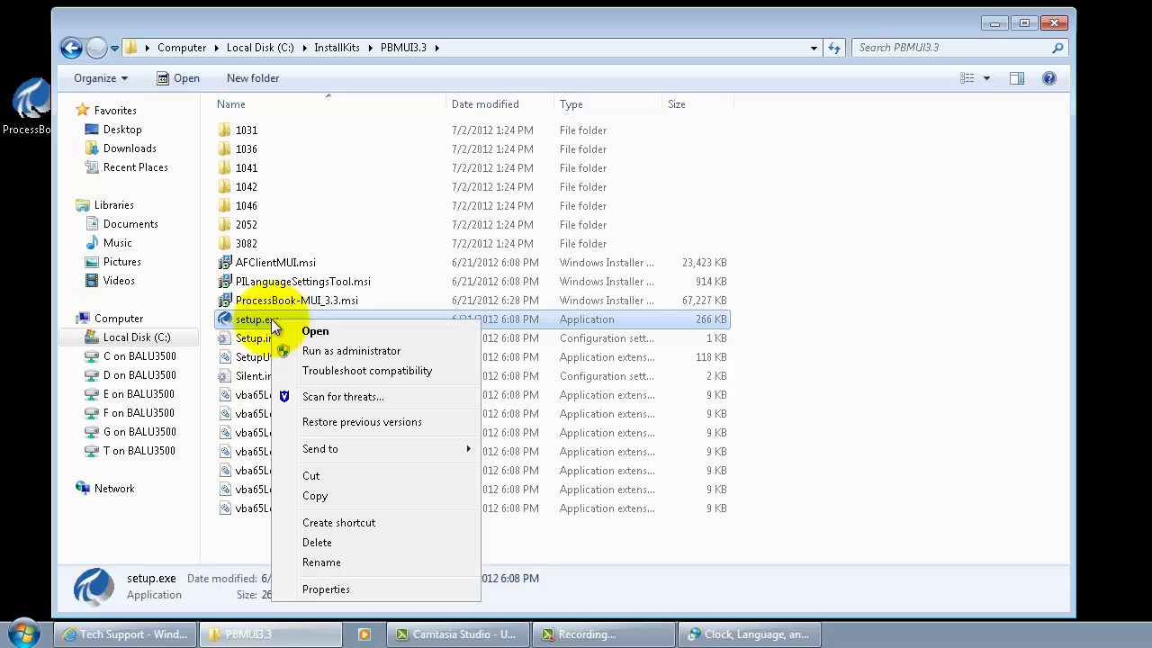
pyautogui.click(336, 351)
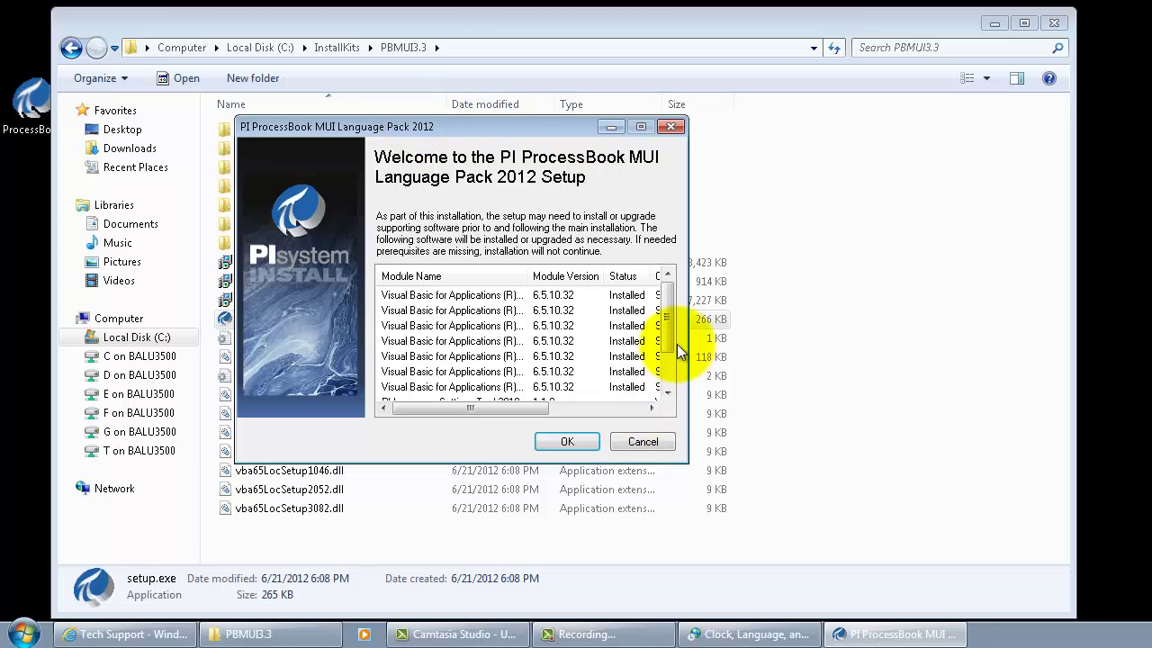
pyautogui.moveTo(671, 331); pyautogui.dragTo(667, 396)
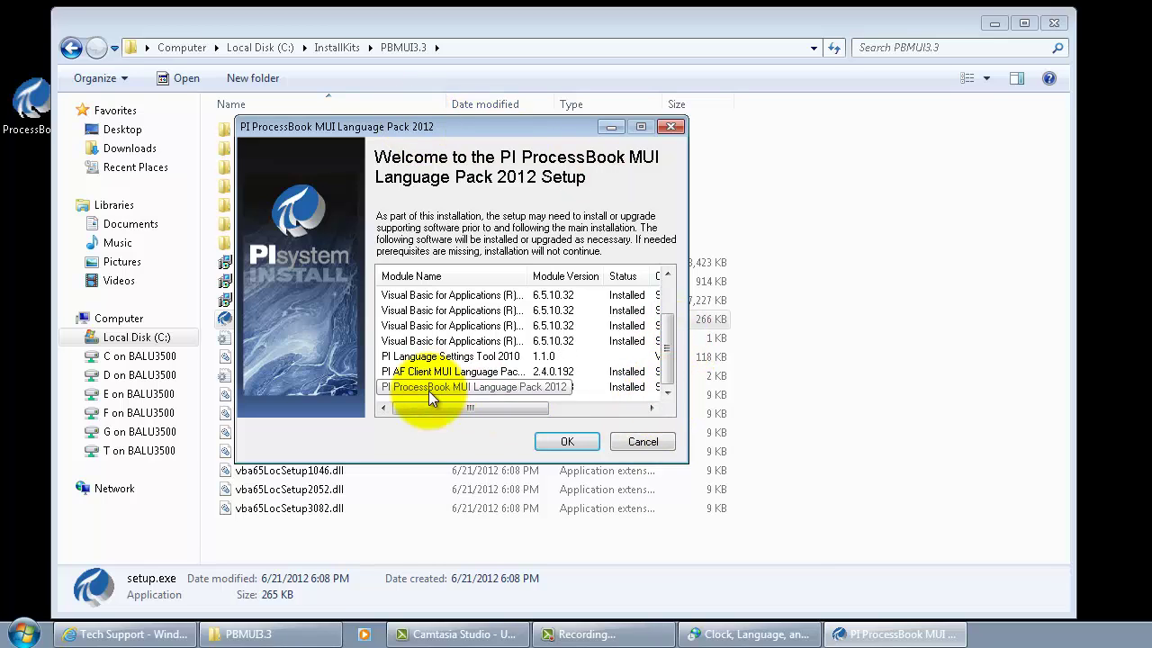
pyautogui.click(440, 356)
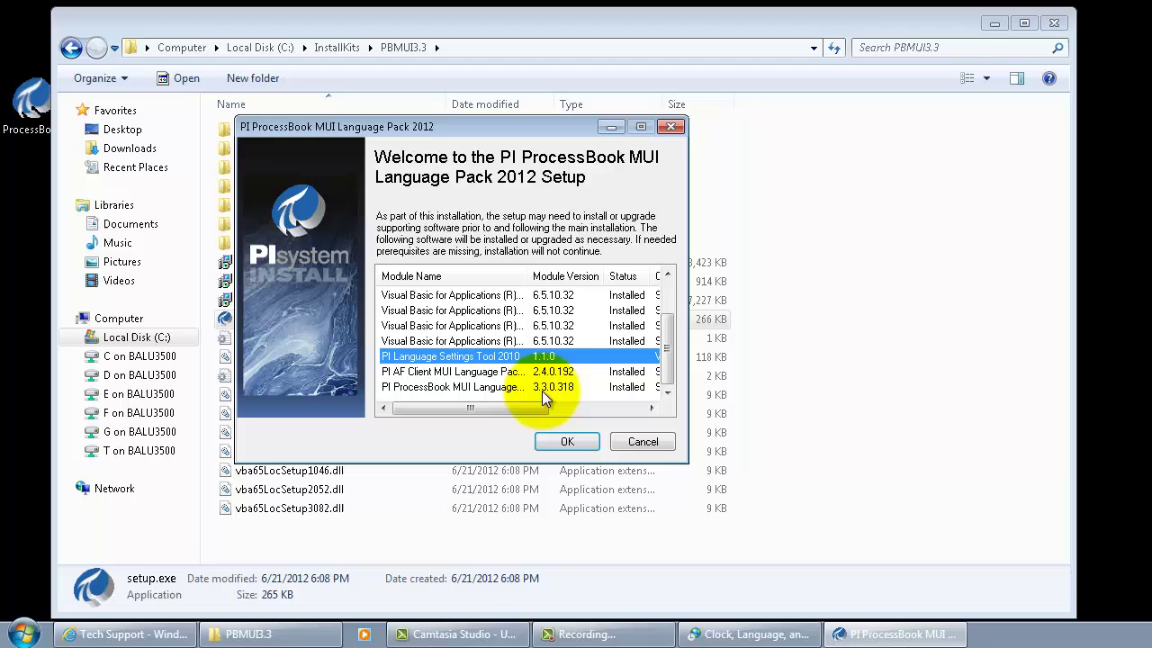
pyautogui.click(562, 441)
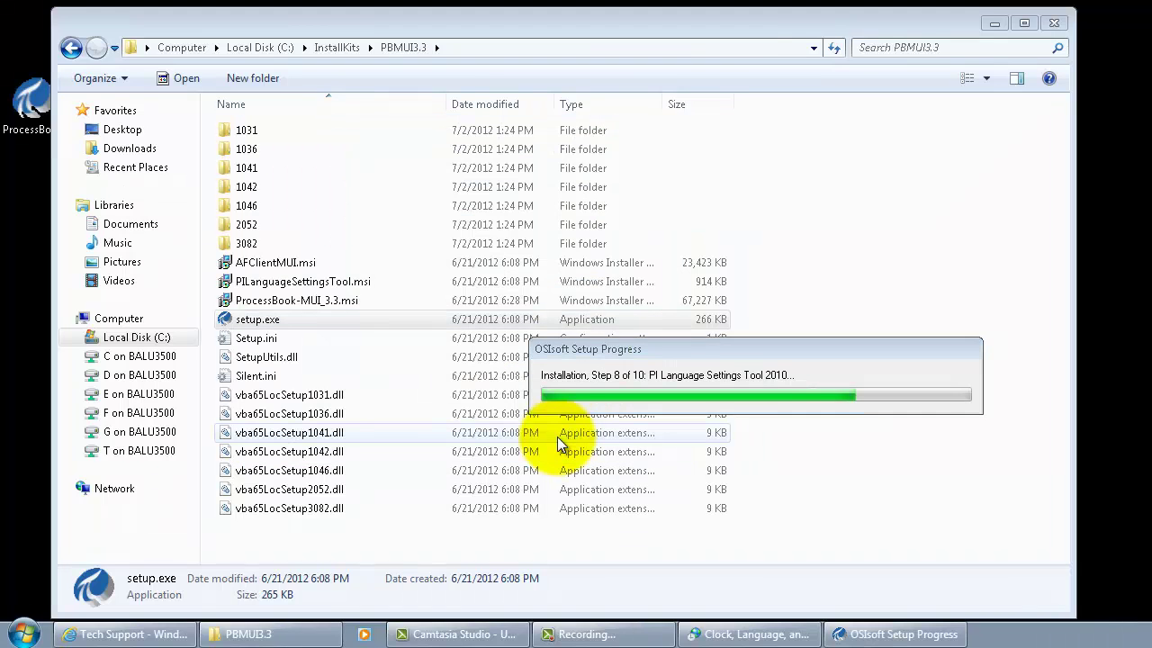
# Install PI Language Settings Tool 2010 into C:\Program Files (x86)\PIPC\ and finish its wizard
pyautogui.moveTo(751, 11); pyautogui.dragTo(610, 87)
pyautogui.click(710, 388)
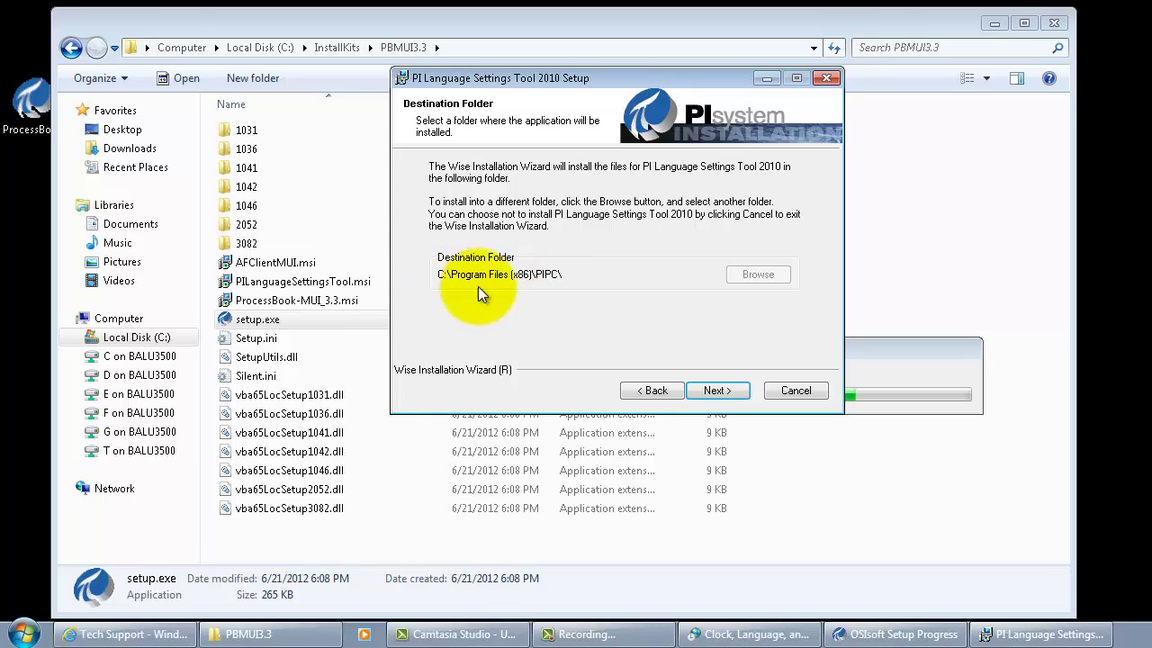
pyautogui.click(704, 390)
pyautogui.click(703, 390)
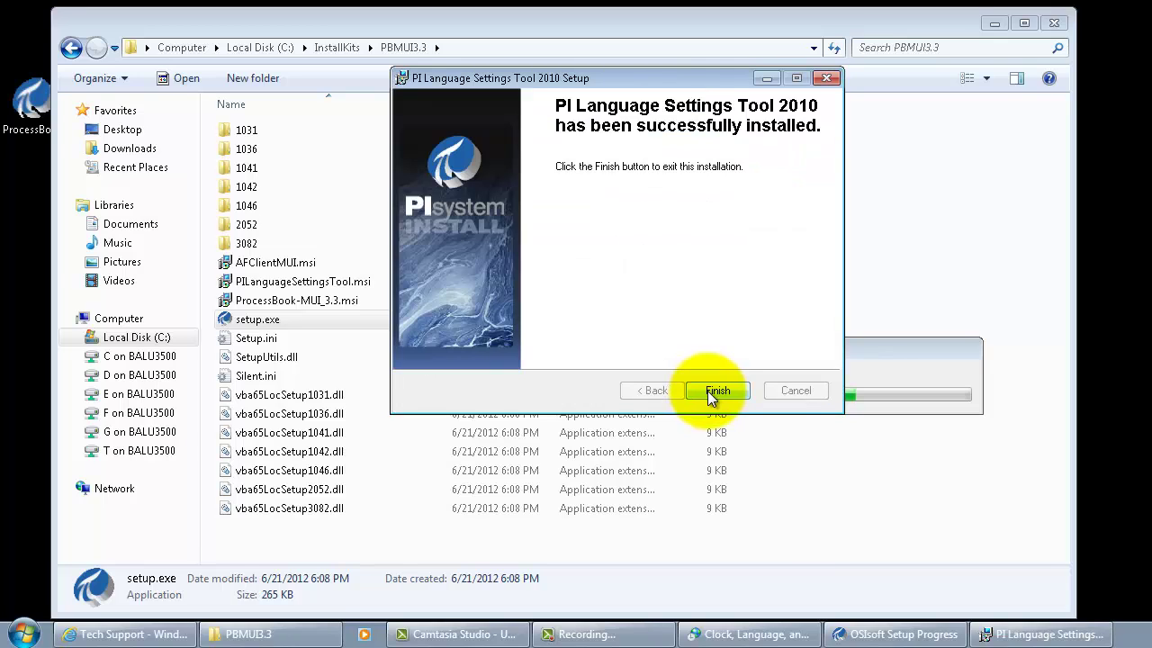
pyautogui.click(711, 393)
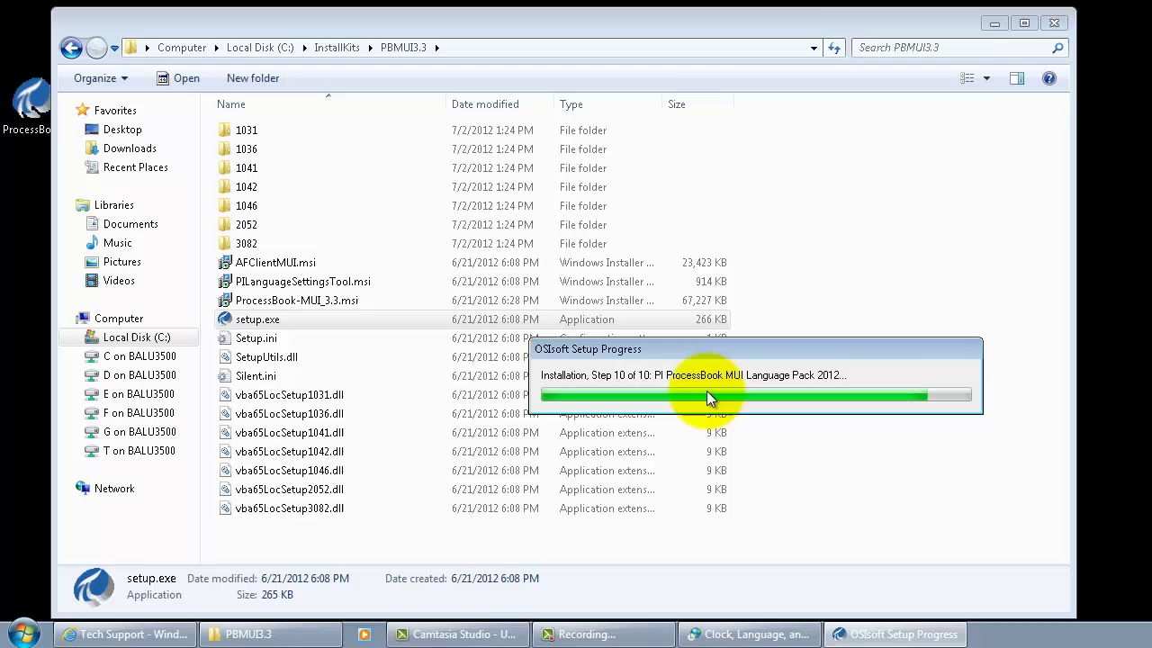
pyautogui.moveTo(628, 8); pyautogui.dragTo(463, 116)
pyautogui.moveTo(796, 327); pyautogui.dragTo(792, 379)
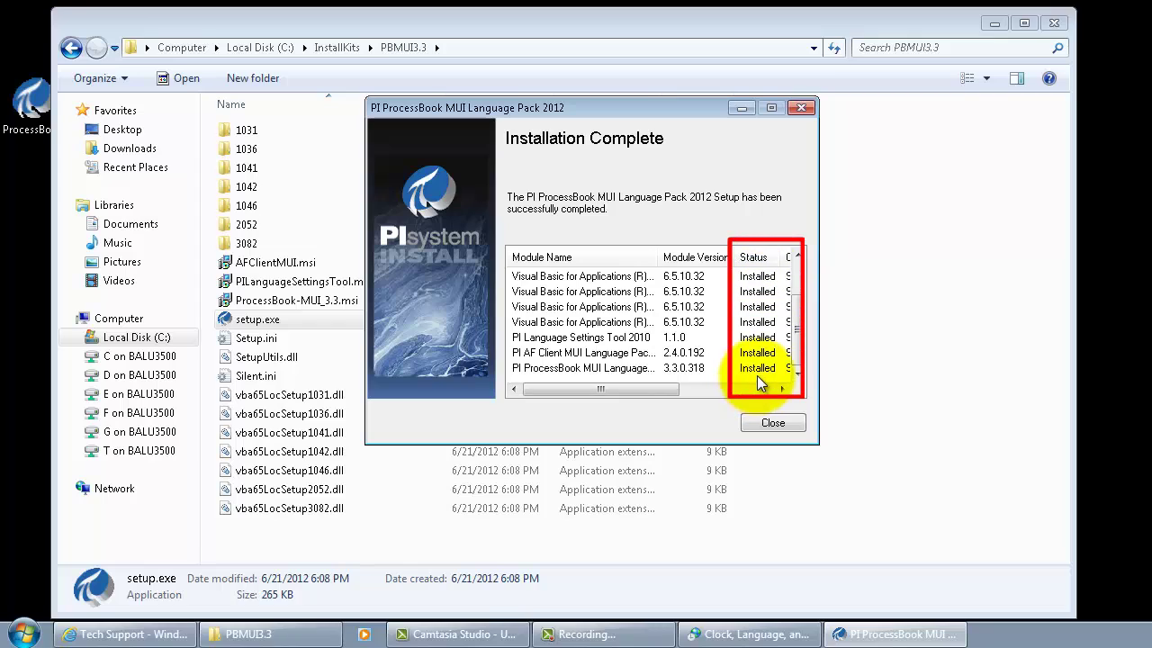
# Verify the Language Settings Tool and ProcessBook MUI modules show Installed, close the installer, minimize Explorer
pyautogui.click(579, 345)
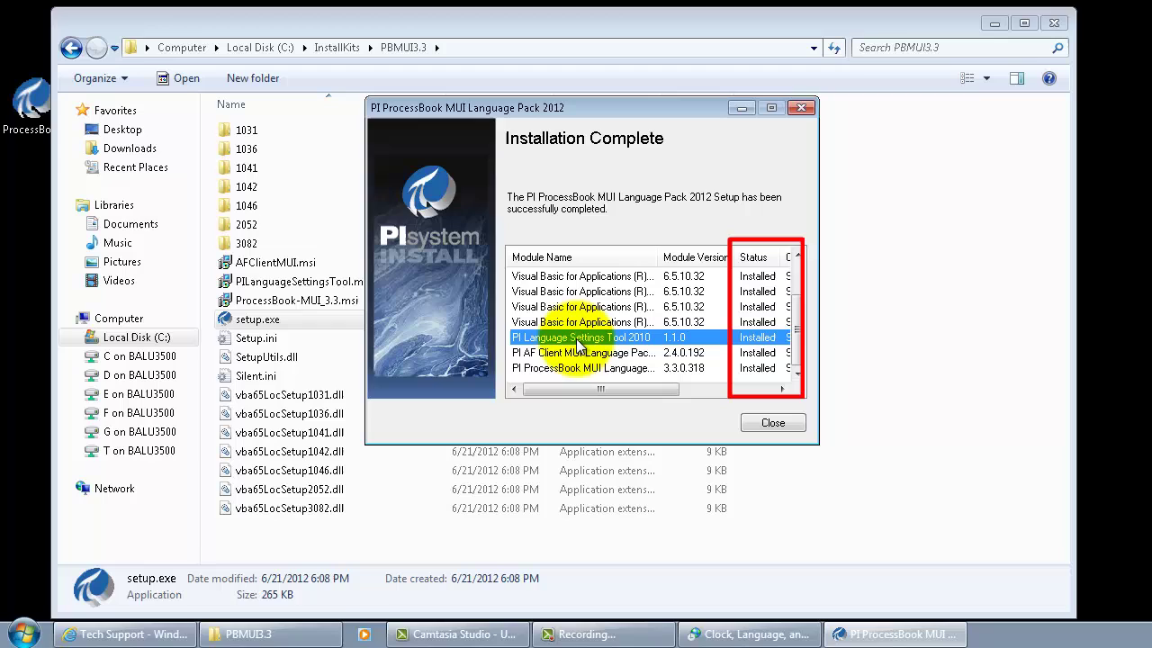
pyautogui.click(574, 368)
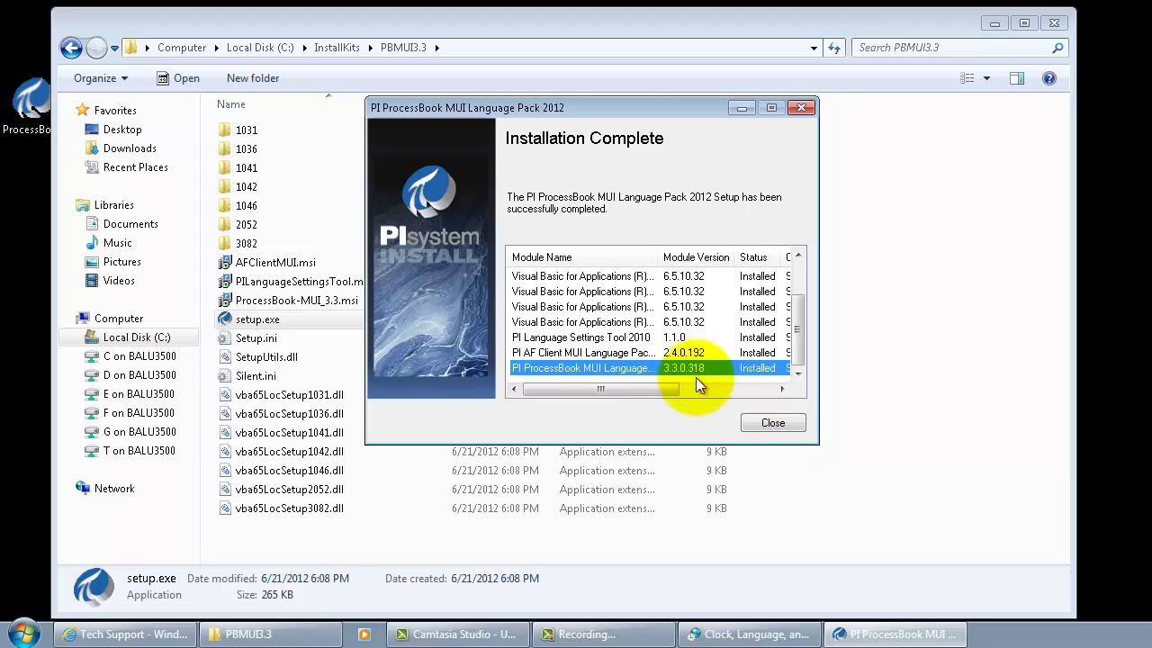
pyautogui.click(773, 424)
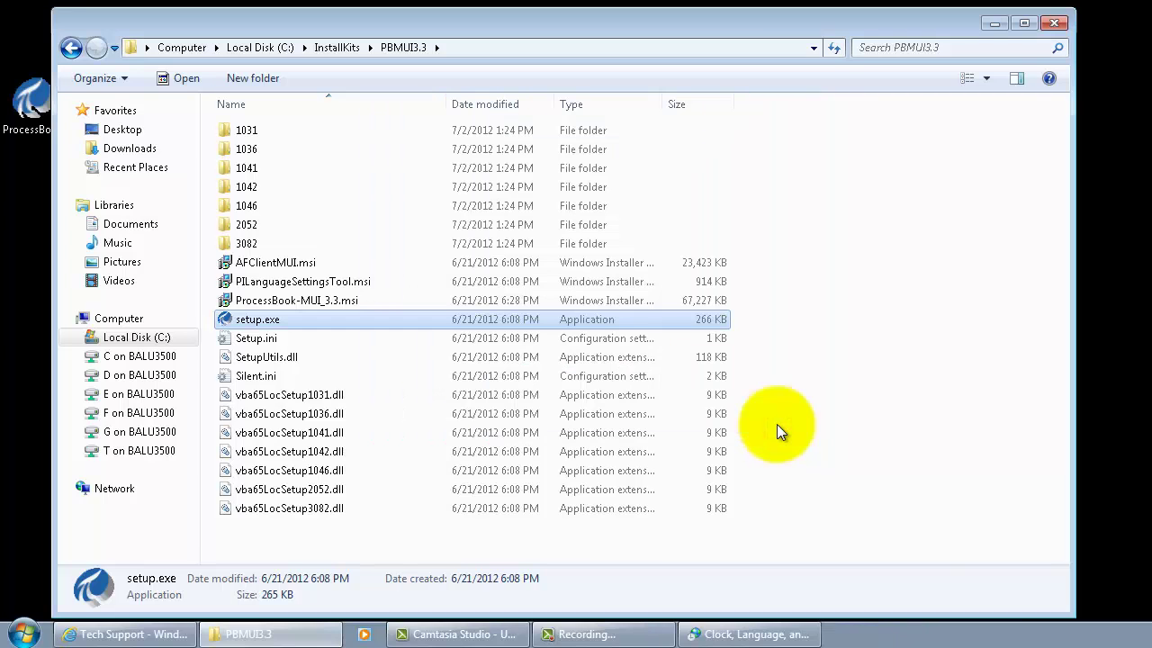
pyautogui.click(995, 23)
pyautogui.click(23, 634)
# Launch PI Language Settings Tool from All Programs > PI System
pyautogui.click(123, 560)
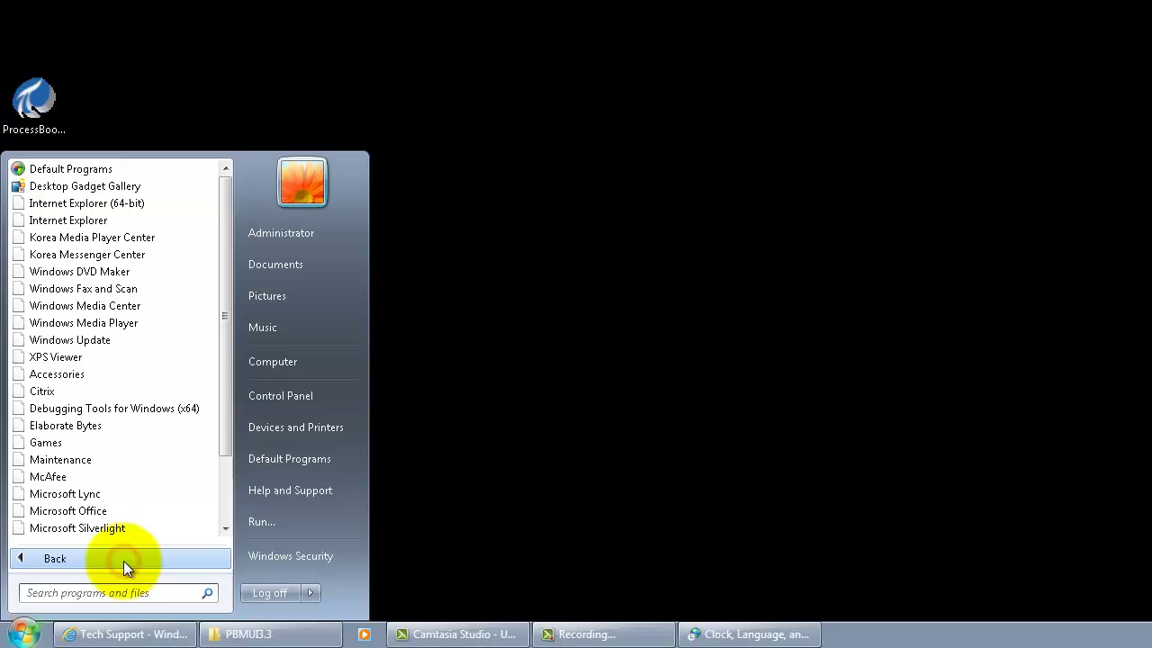
pyautogui.moveTo(223, 338); pyautogui.dragTo(208, 440)
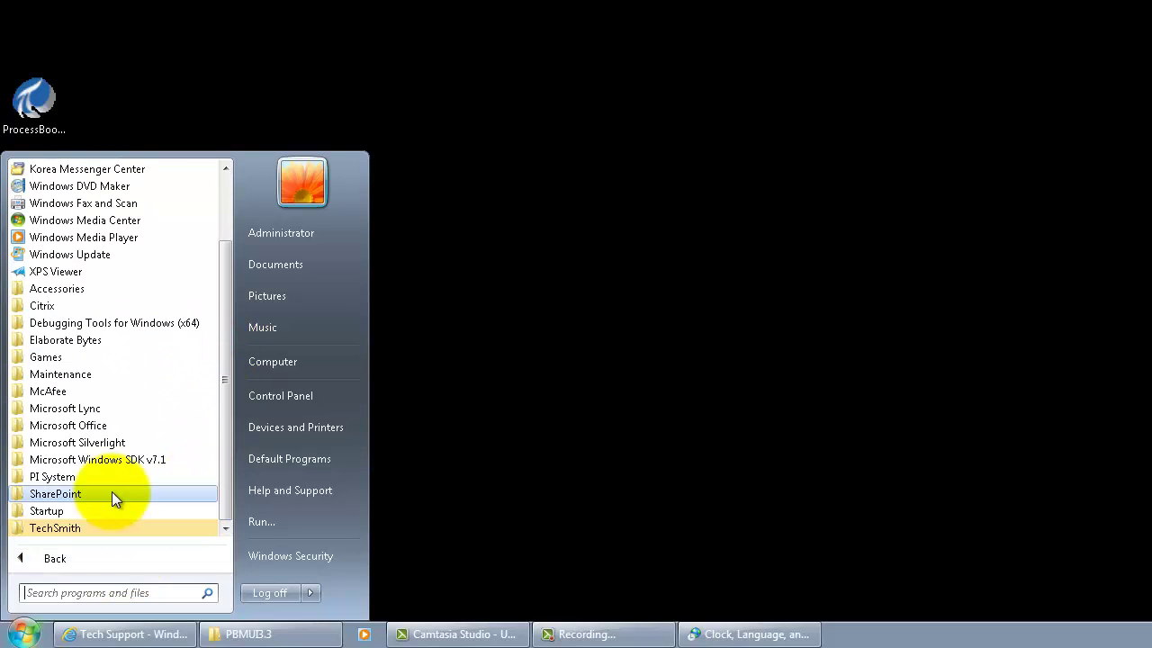
pyautogui.click(62, 478)
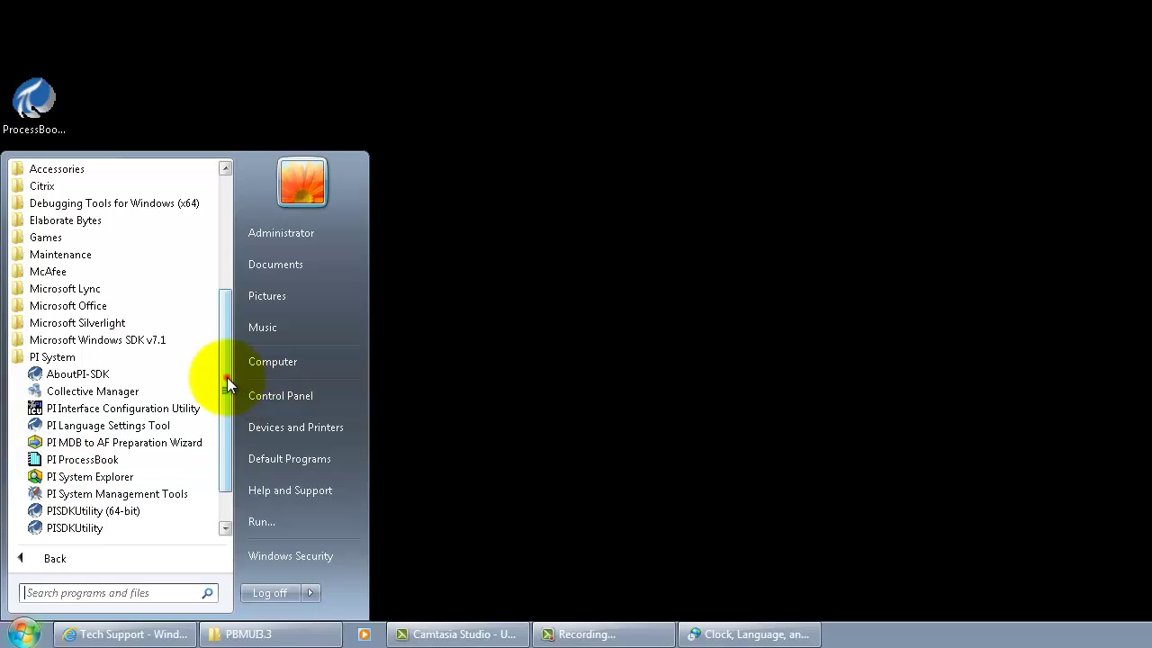
pyautogui.scroll(-1, 224, 381)
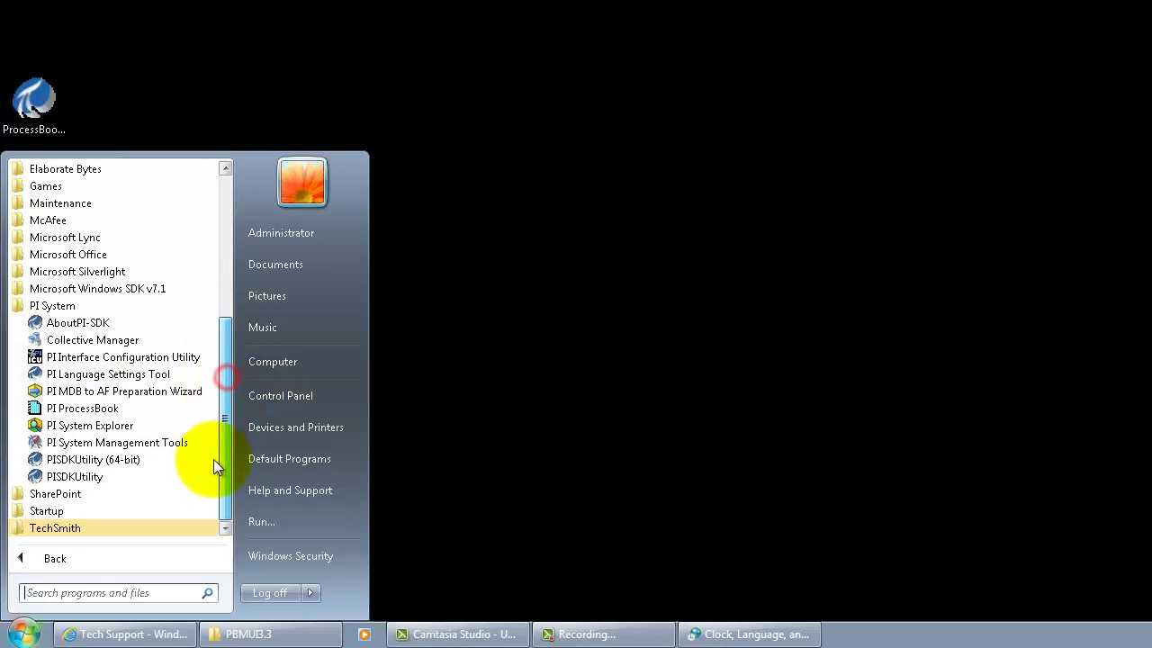
pyautogui.click(82, 376)
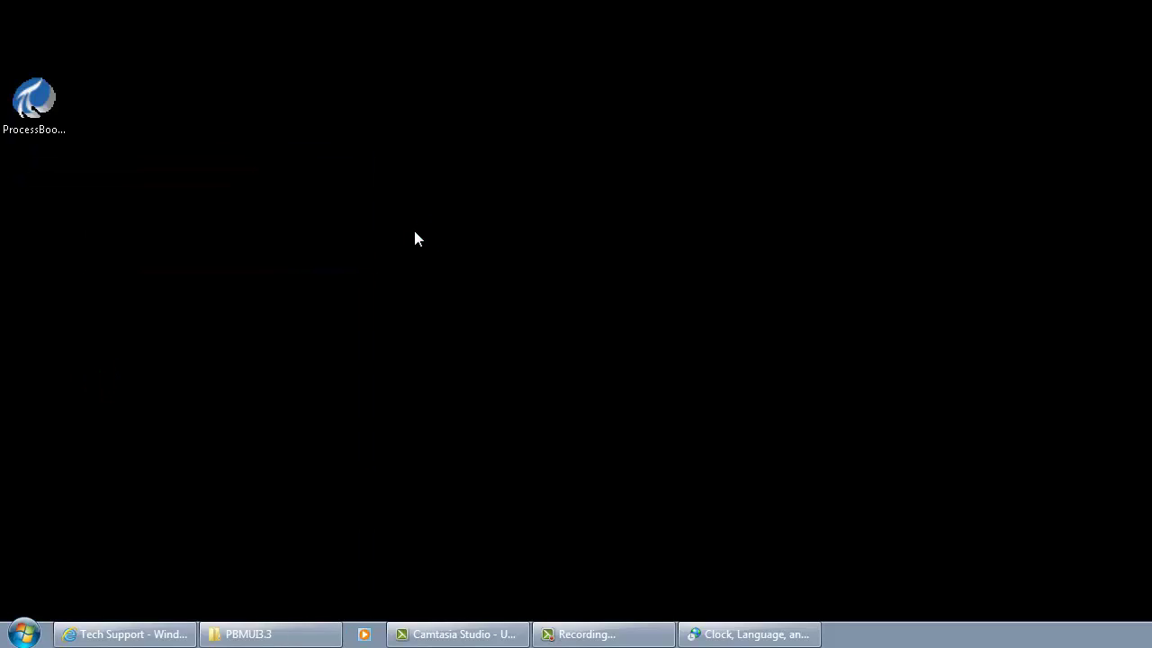
# Choose English as the display language for this Windows user account and confirm
pyautogui.moveTo(350, 0); pyautogui.dragTo(315, 87)
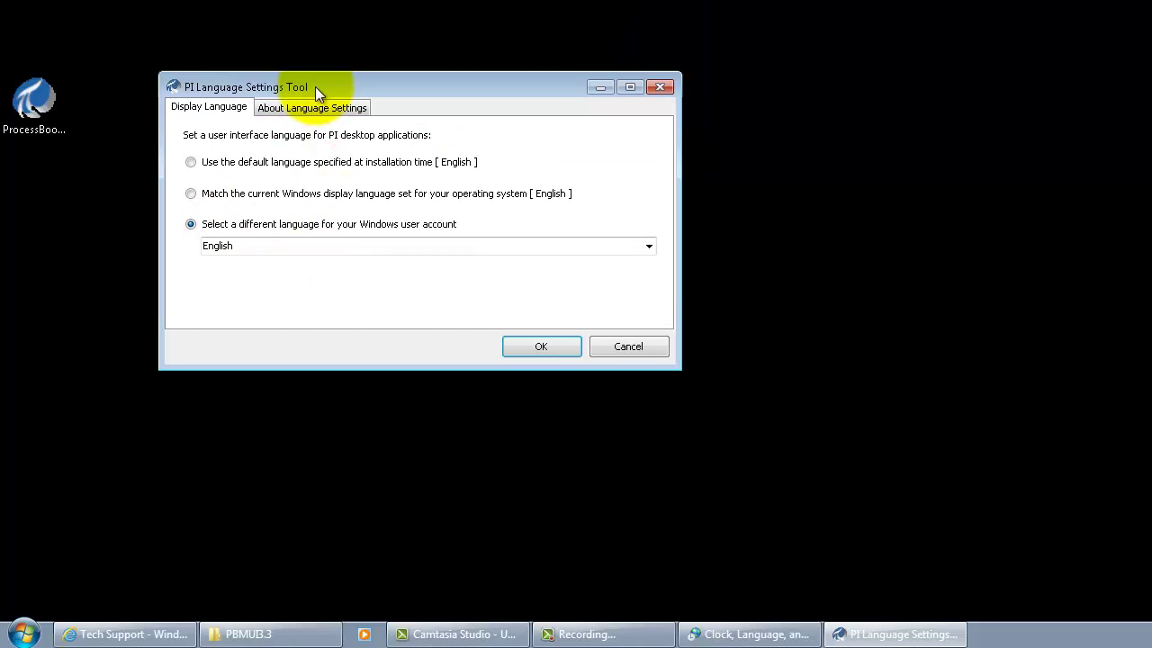
pyautogui.click(547, 347)
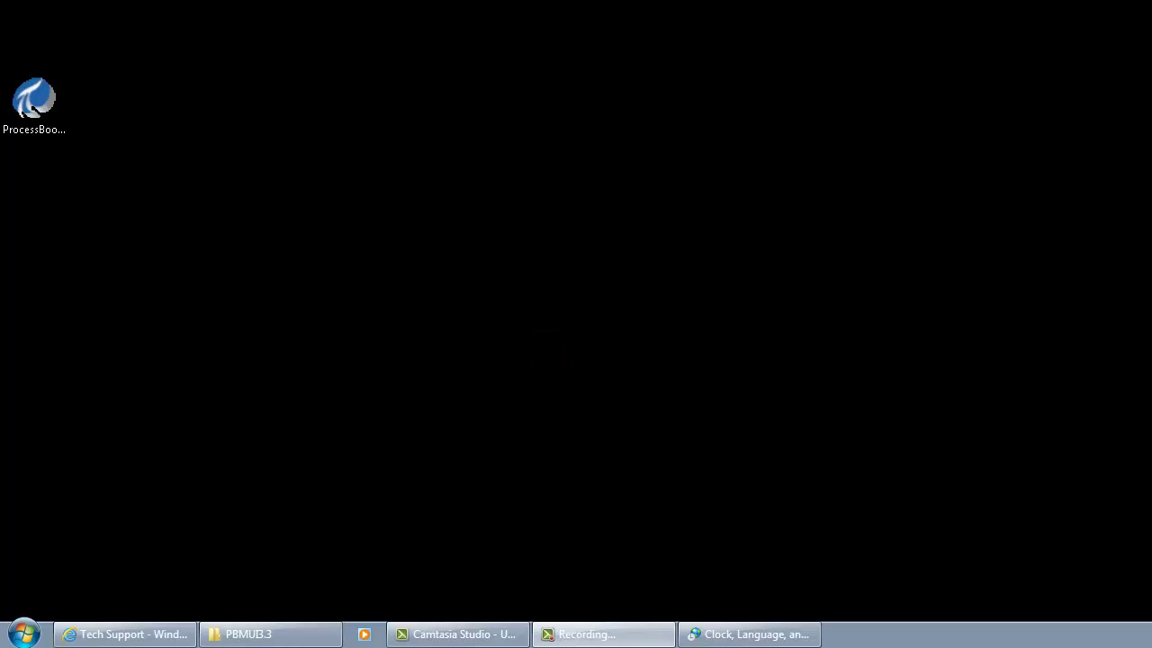